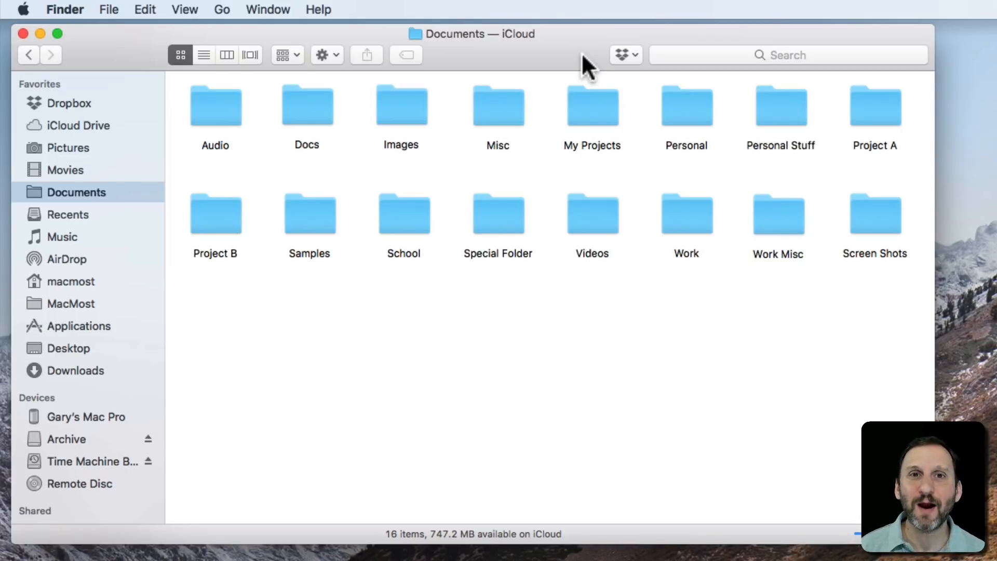
- Select the Audio folder, move the selection along to Misc, and continue to Samples in the second row
key("Right")
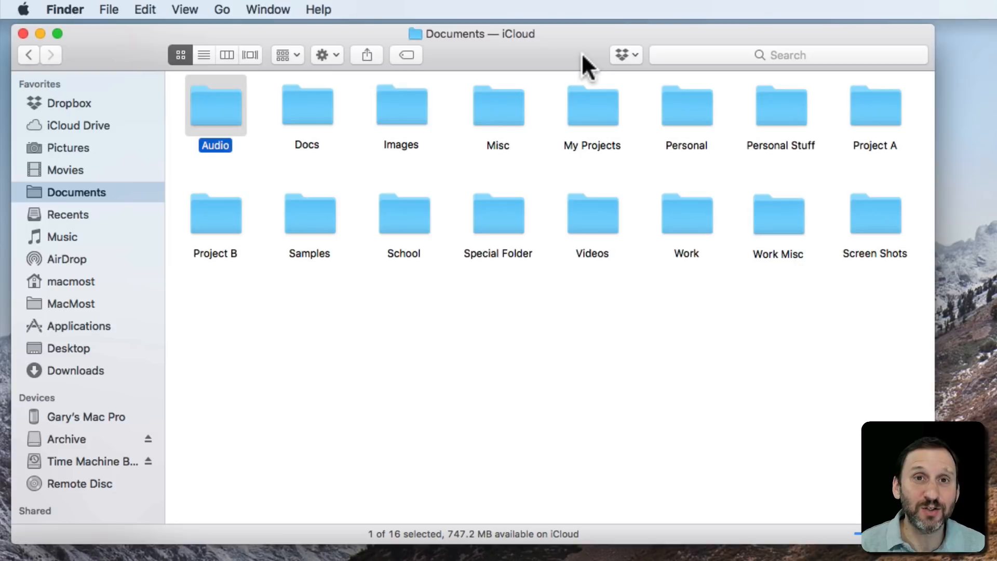
key("Right")
key("Right")
key("Right")
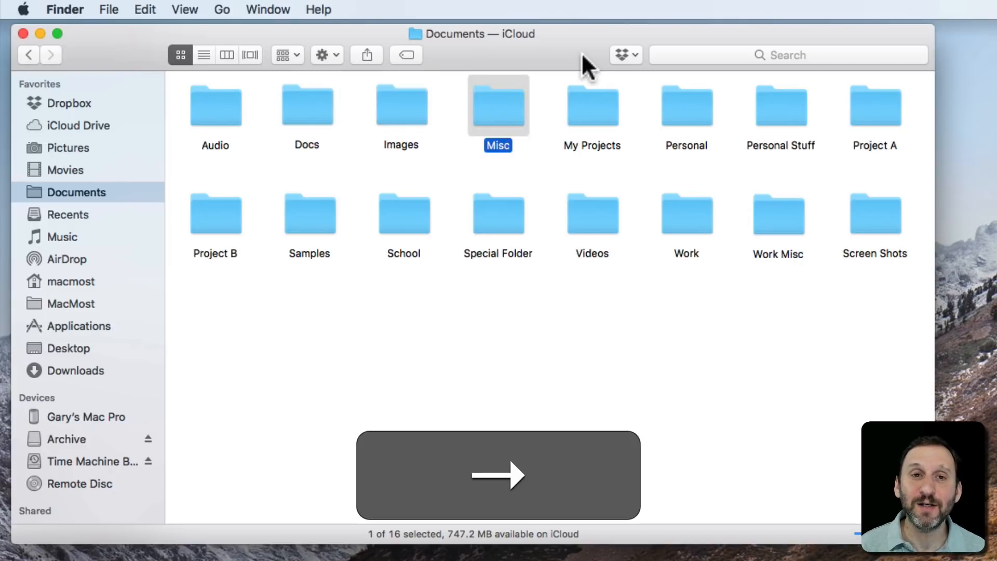
key("Down")
key("Left")
key("Left")
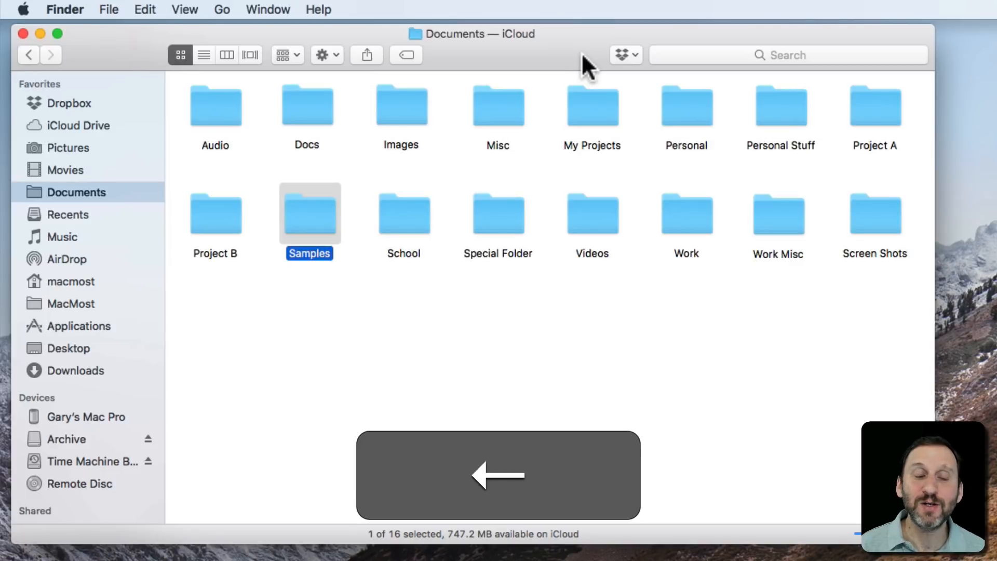
- Move the selection to the Docs folder, open it, and return to the enclosing Documents folder
key("Up")
key("Right")
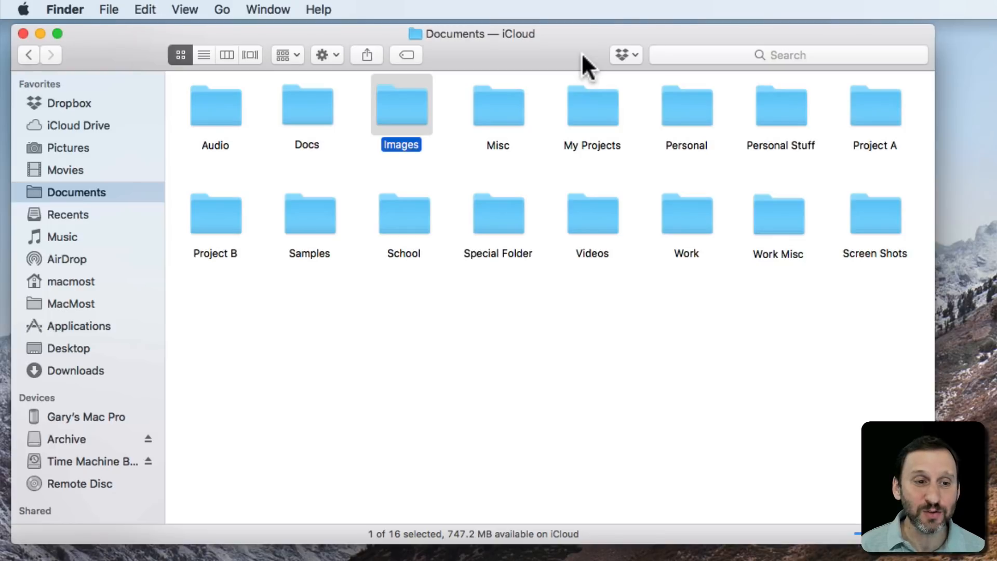
key("Left")
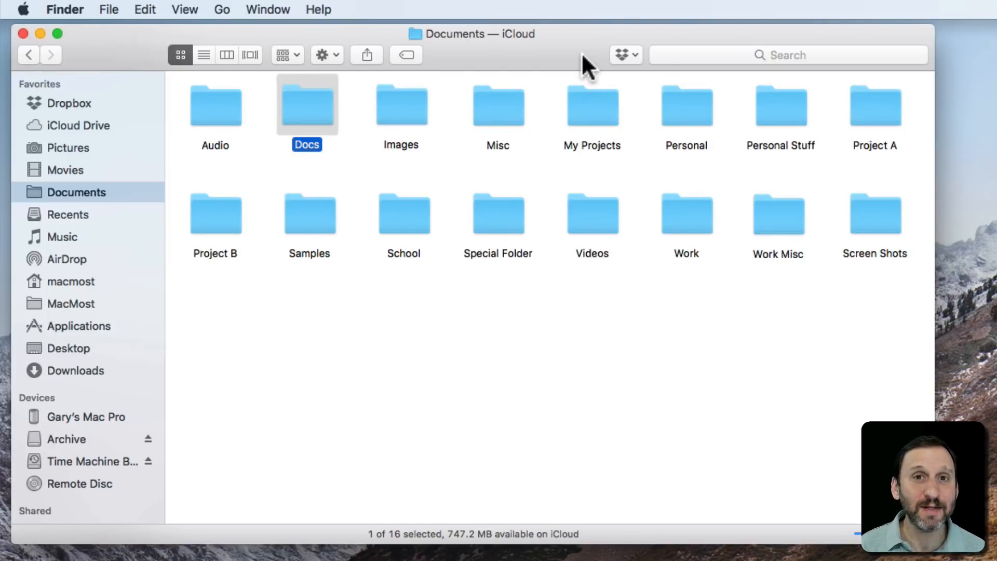
key("super+Down")
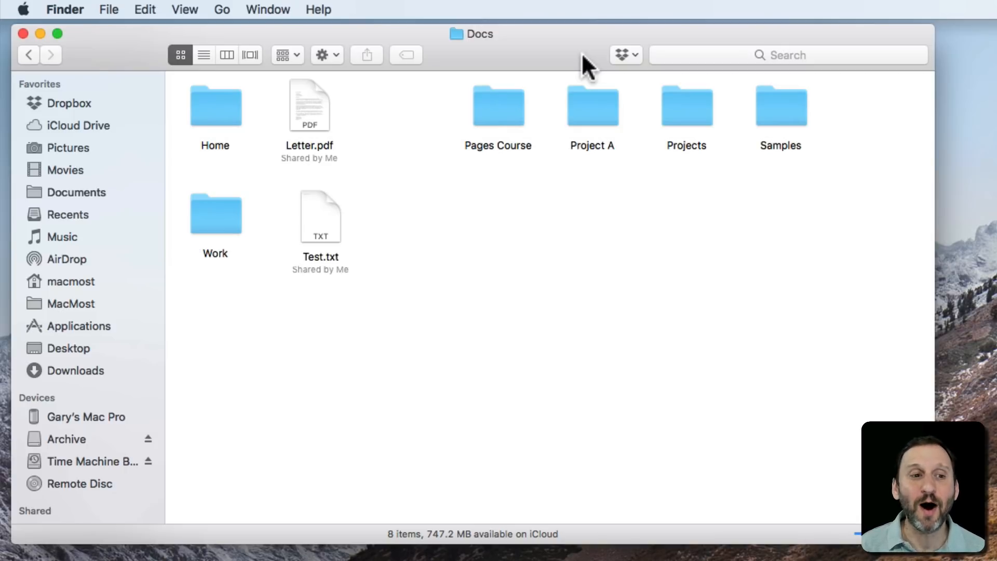
key("super+Up")
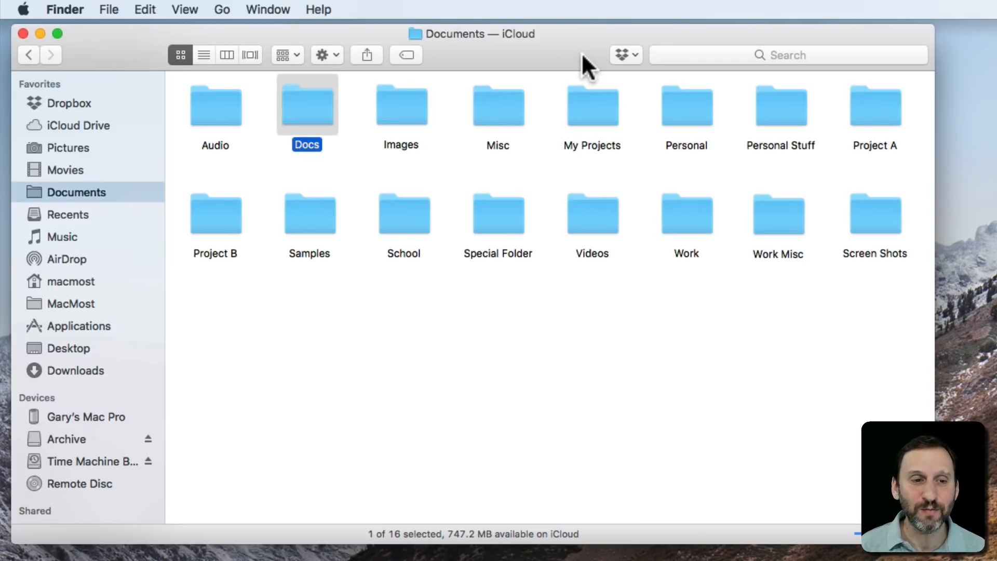
- Select the My Projects folder in Documents and open it
key("Right")
key("Right")
key("Right")
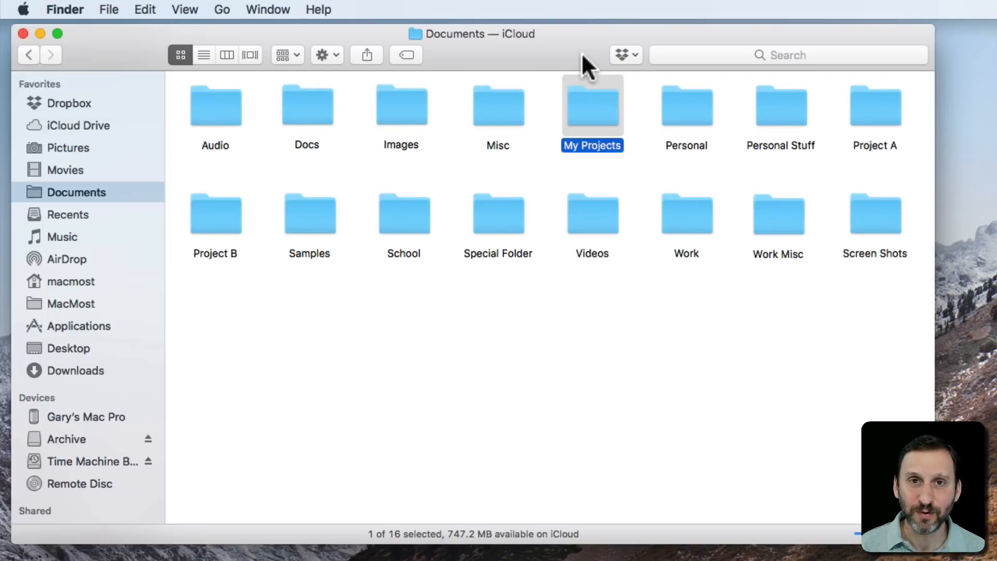
key("super+Down")
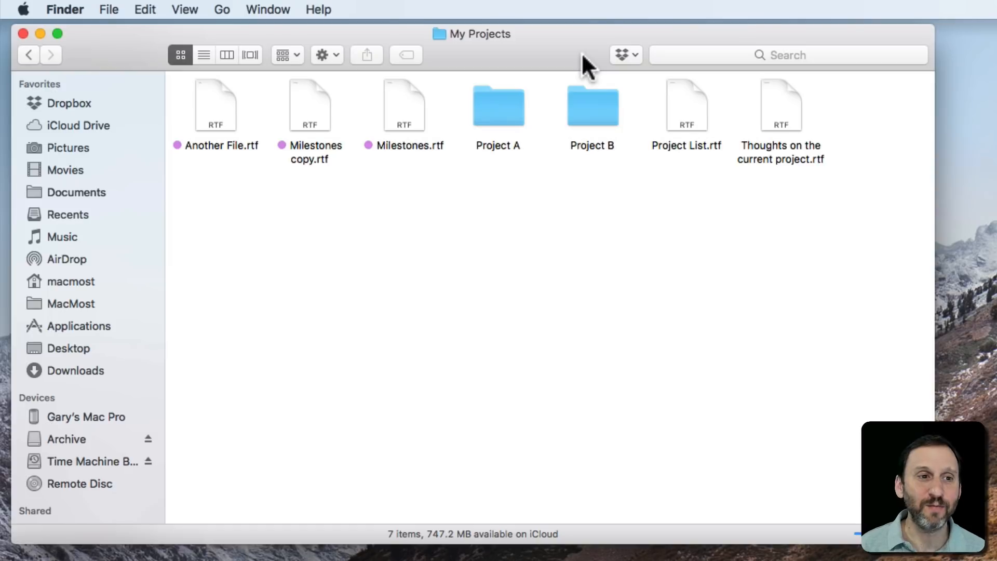
- Look up the available view modes and switch the My Projects window to list view
left_click(183, 10)
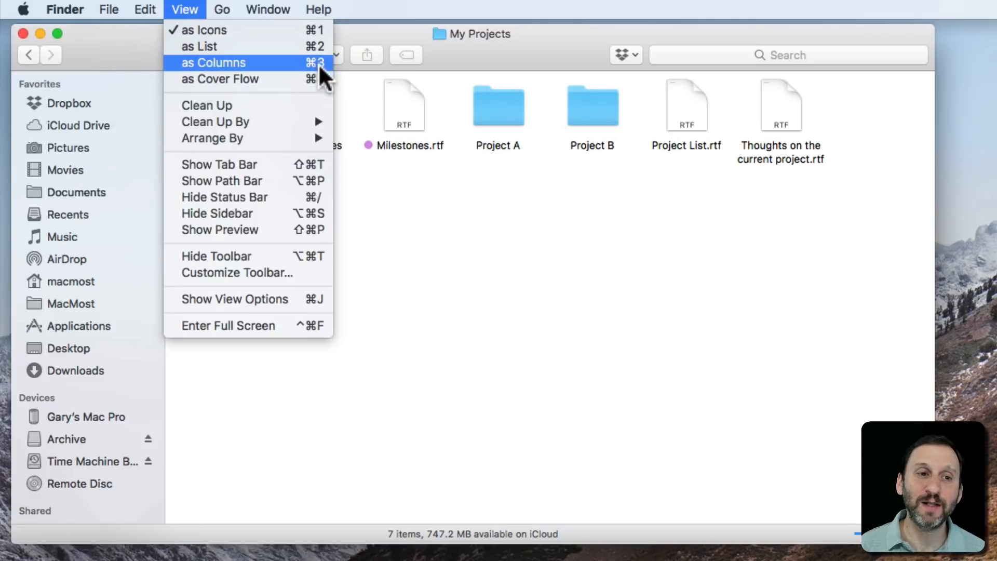
left_click(366, 26)
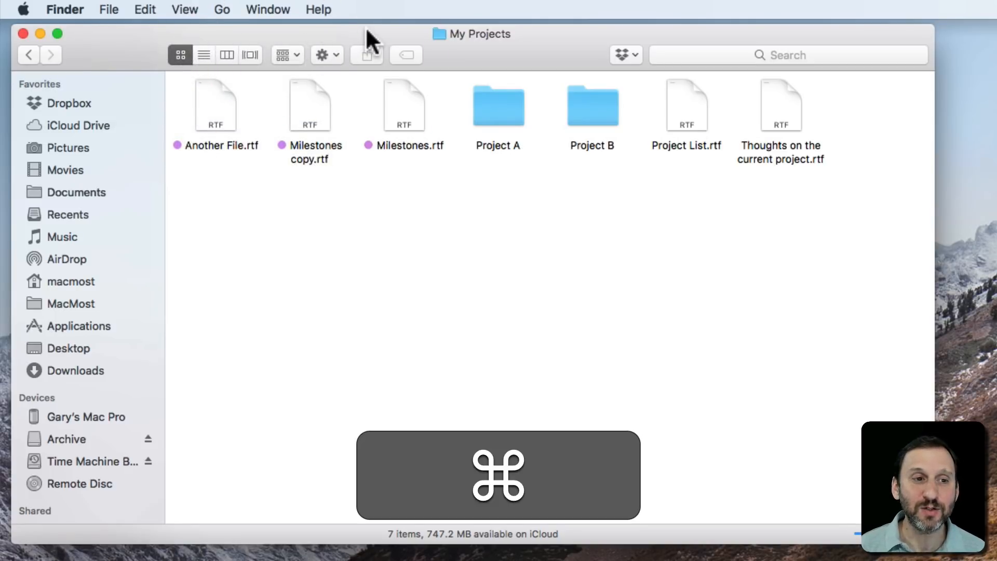
key("super+2")
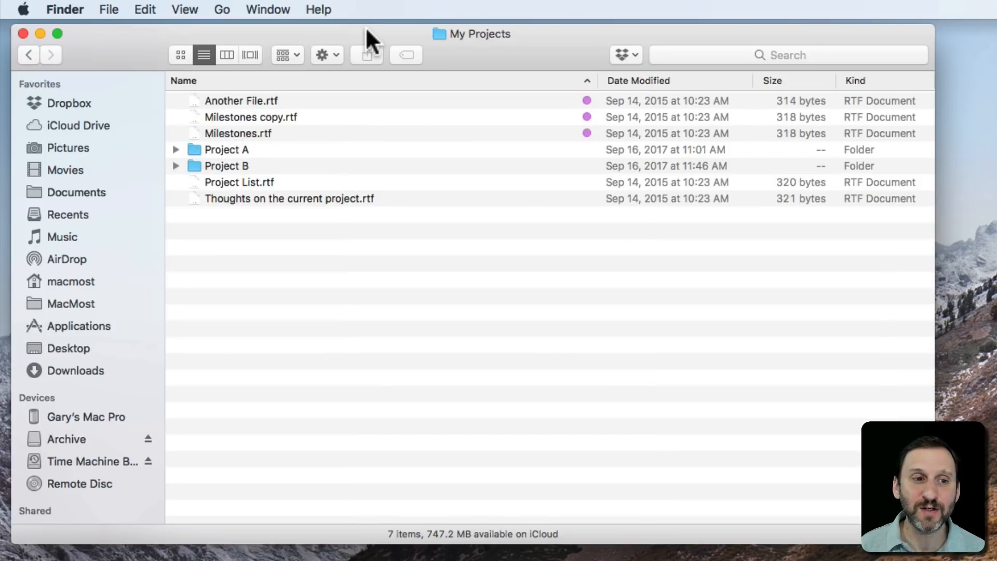
- Move the selection down the file list to Project A and back up to Another File.rtf
key("Down")
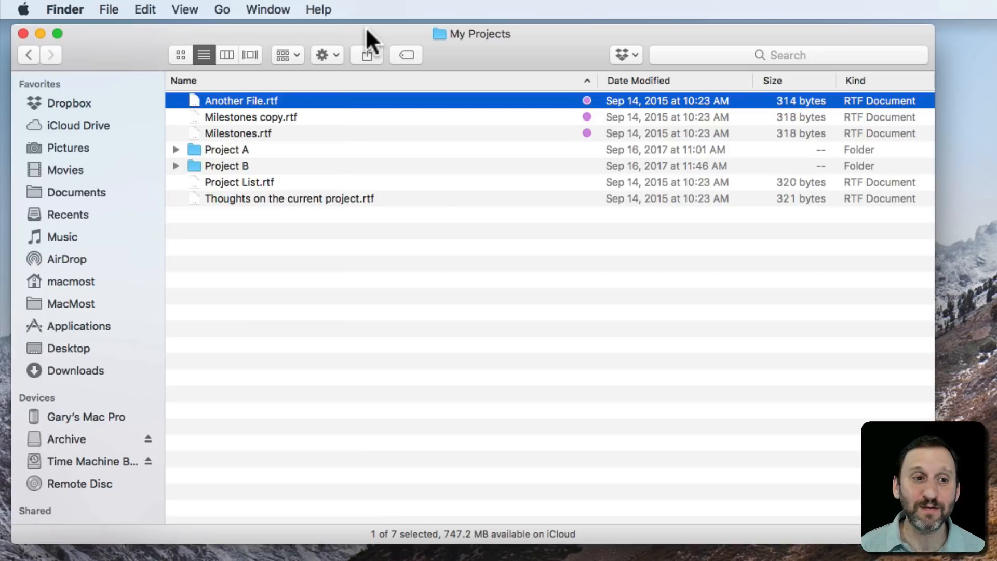
key("Down")
key("Down")
key("Down")
key("Up")
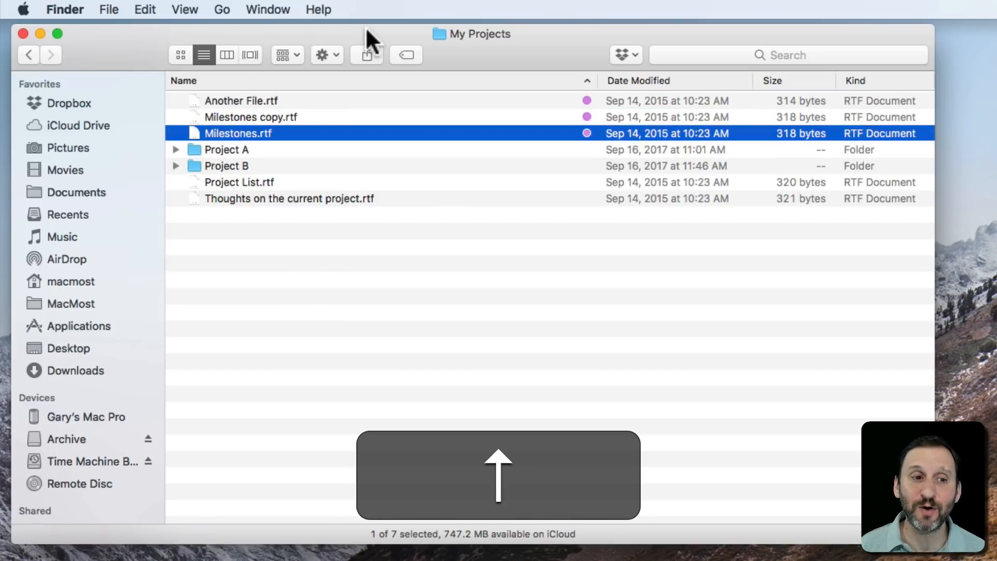
key("Up")
key("Up")
- Select the Project A folder in the list, open it, and return to My Projects
key("Down")
key("Down")
key("Down")
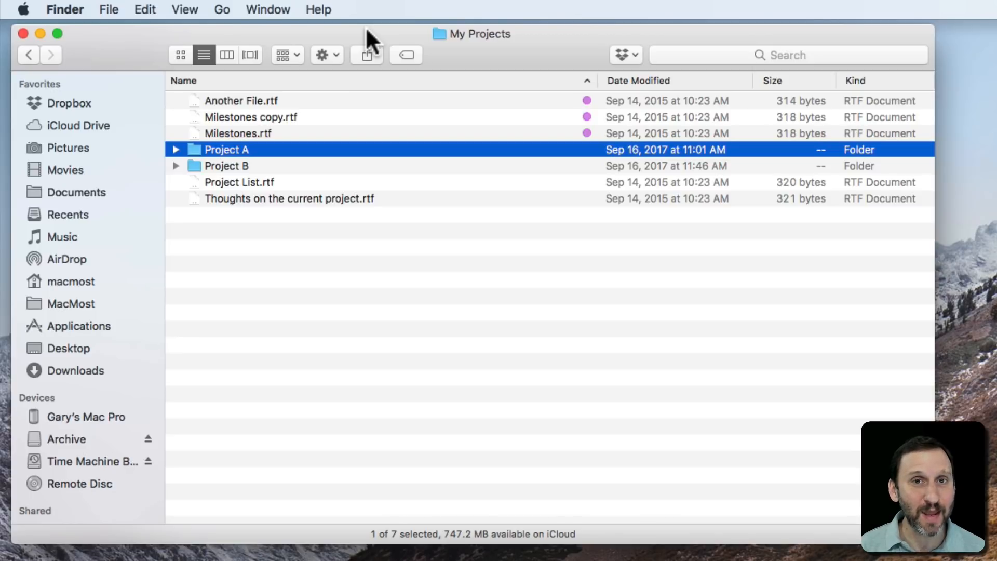
key("super+Down")
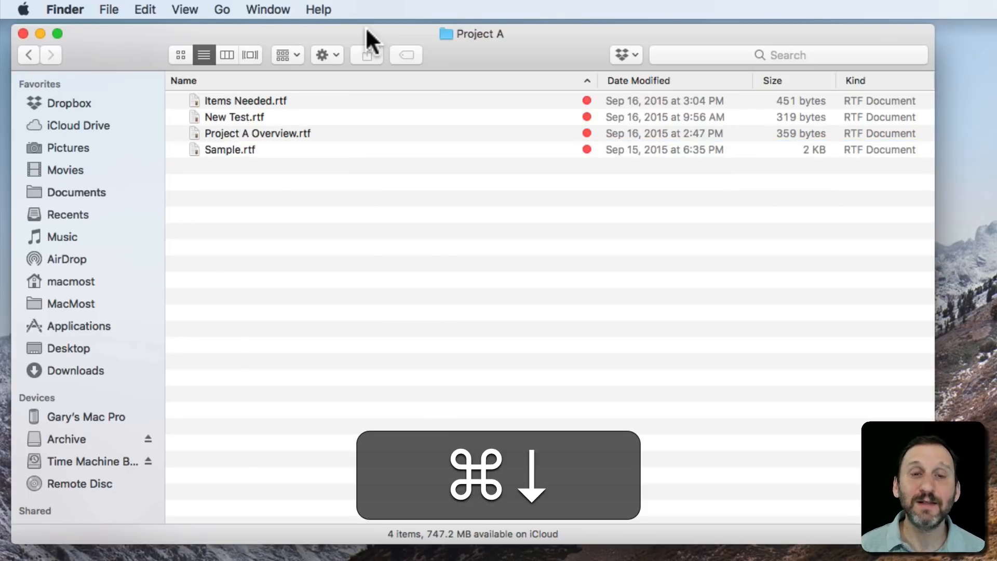
key("super+Up")
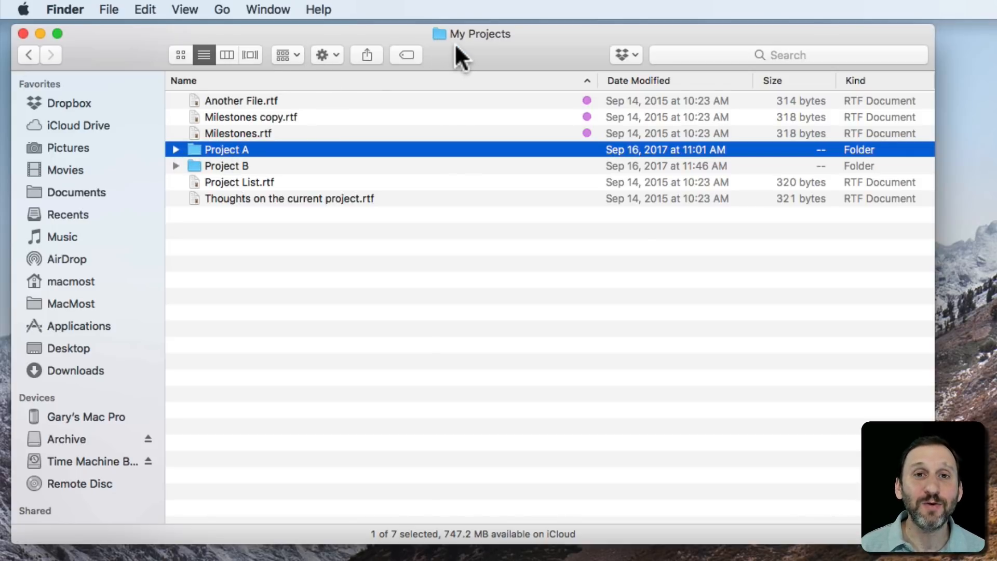
- Expand the Project A folder within the list, collapse it, and expand it again
key("super+Right")
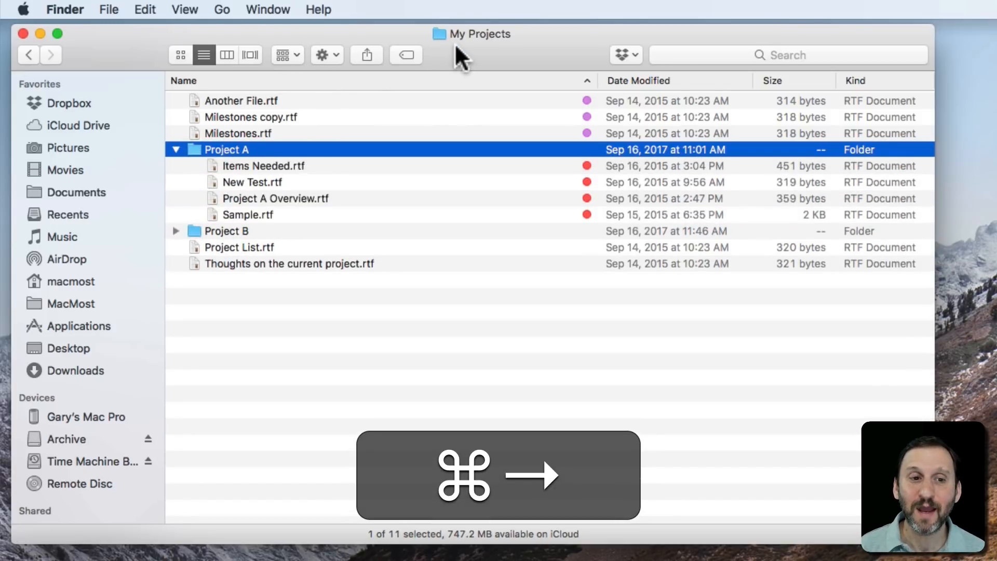
key("super+Left")
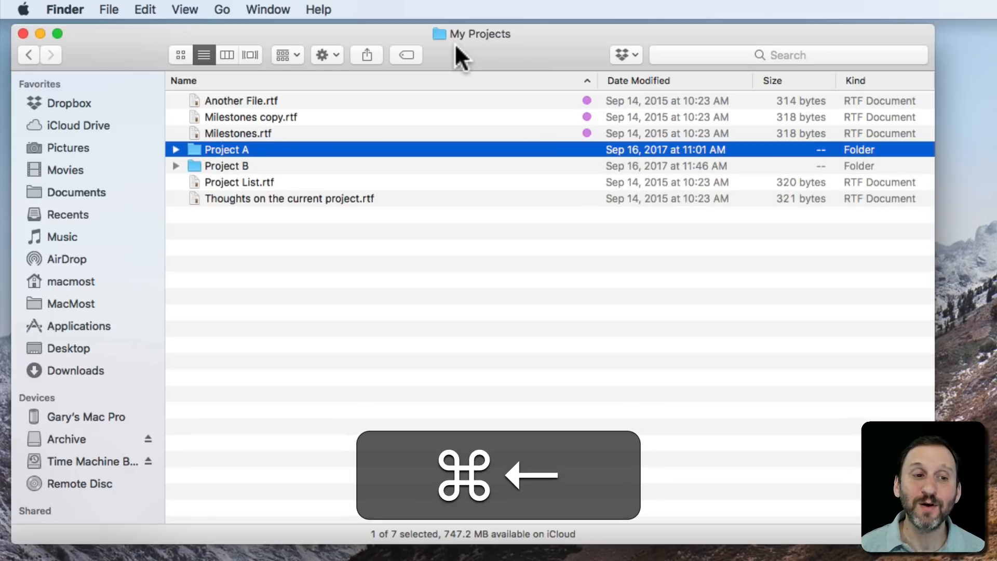
key("super+Right")
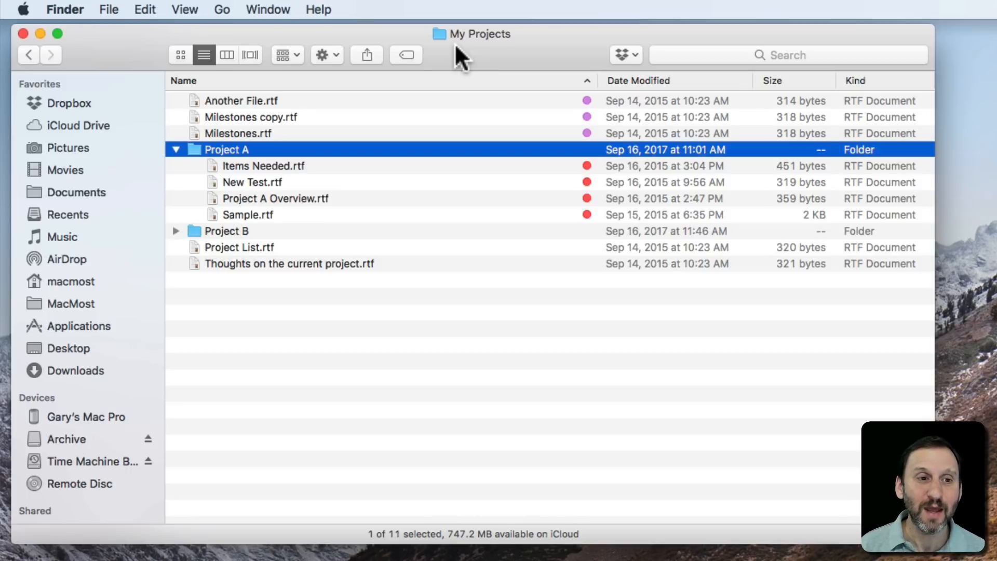
- Switch the window to column view and move the selection up and down among the My Projects items
key("super")
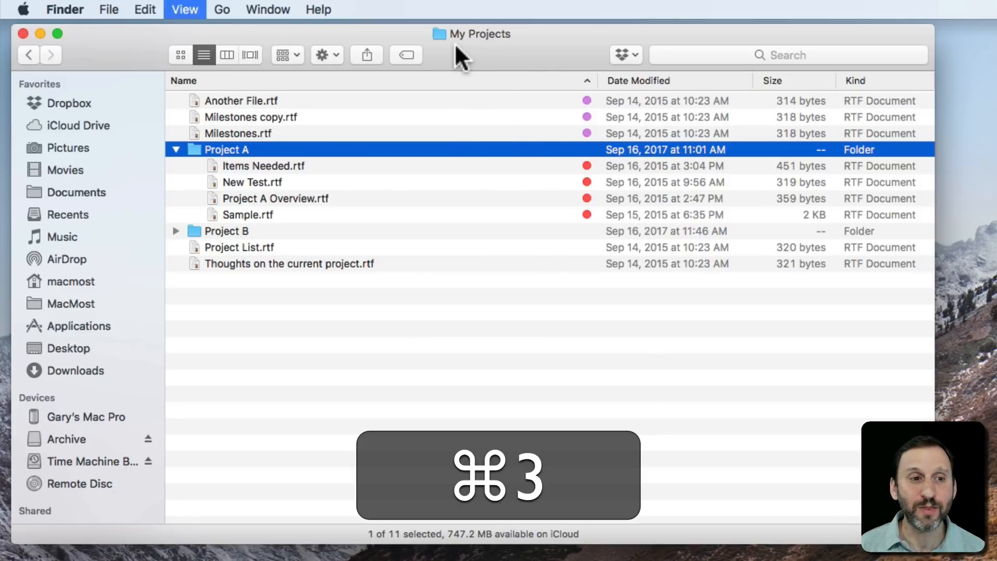
key("super+3")
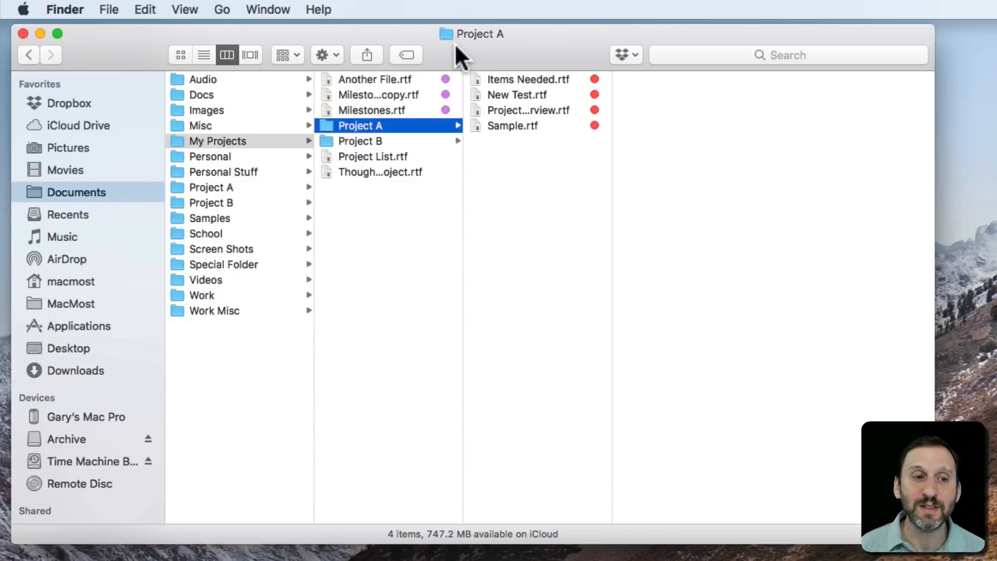
key("Down")
key("Down")
key("Up")
key("Up")
key("Up")
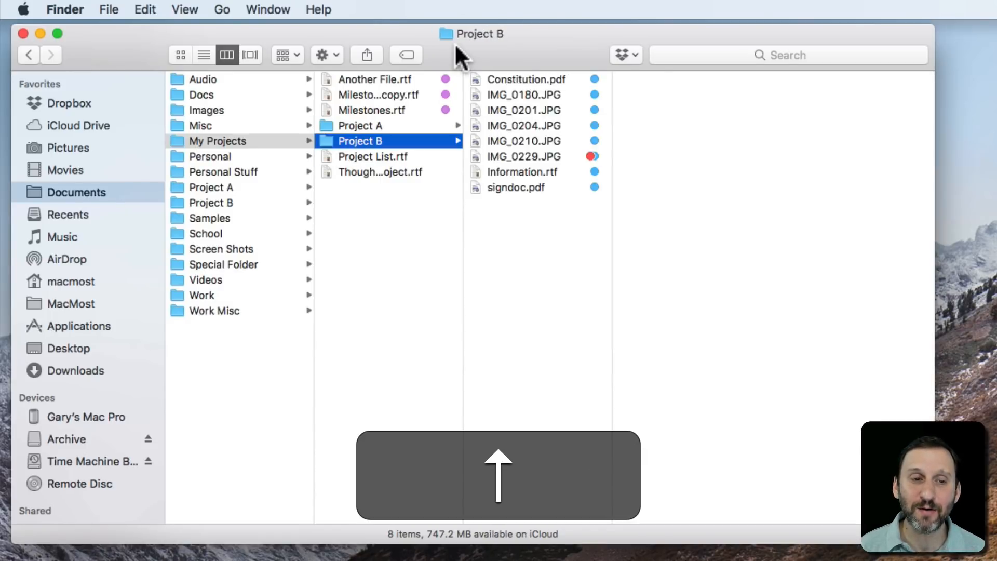
key("Up")
key("Down")
key("Down")
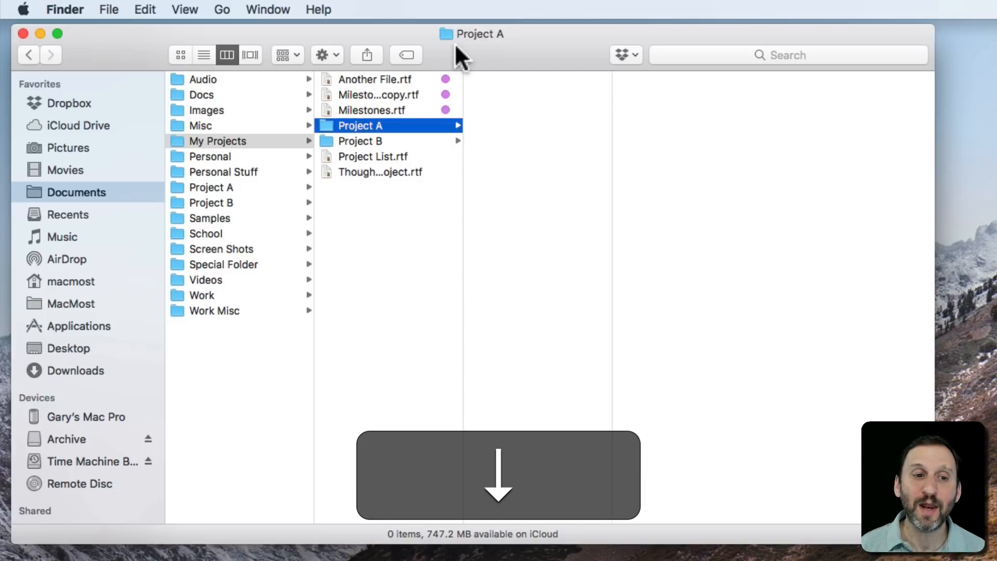
- Move the selection back and forth between columns, ending inside Project A on Items Needed.rtf
key("Right")
key("Left")
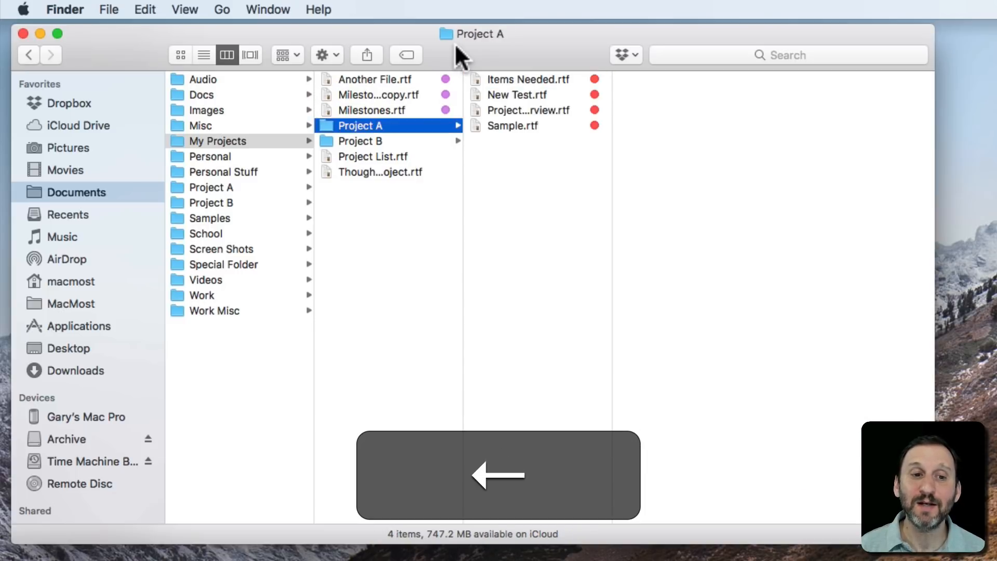
key("Left")
key("Right")
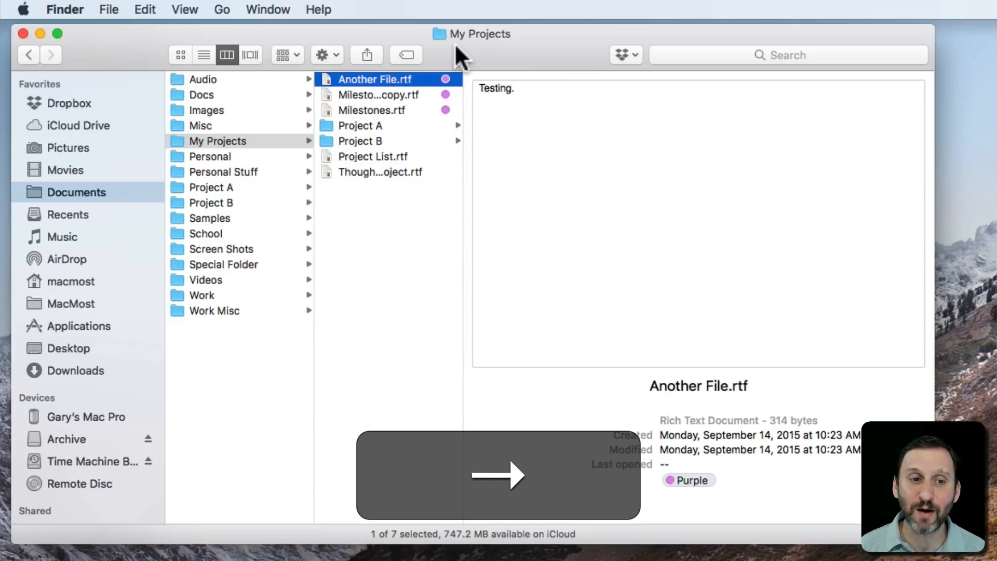
key("Down")
key("Down")
key("Down")
key("Right")
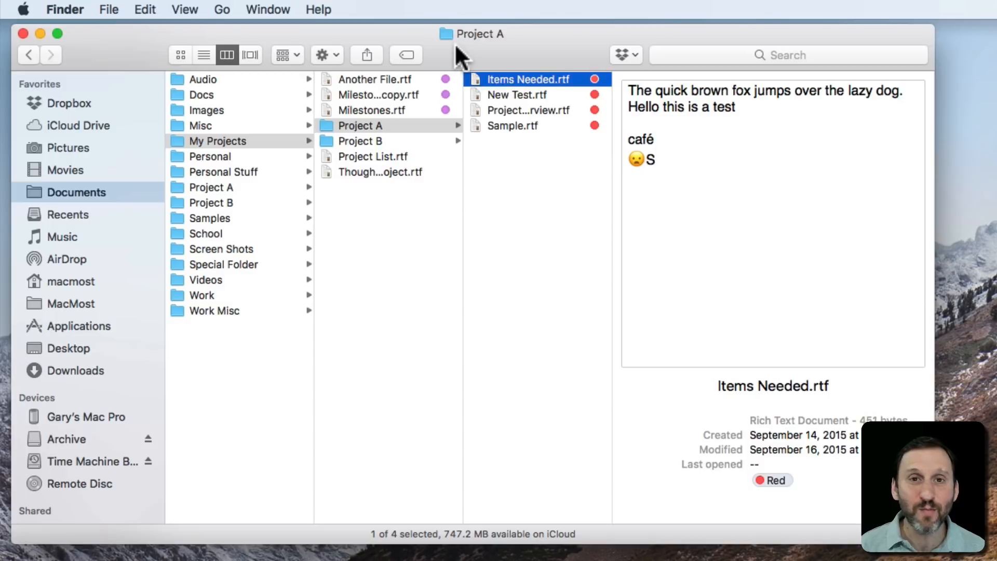
- Switch the window to icon view and go up from Project A to My Projects
key("super+1")
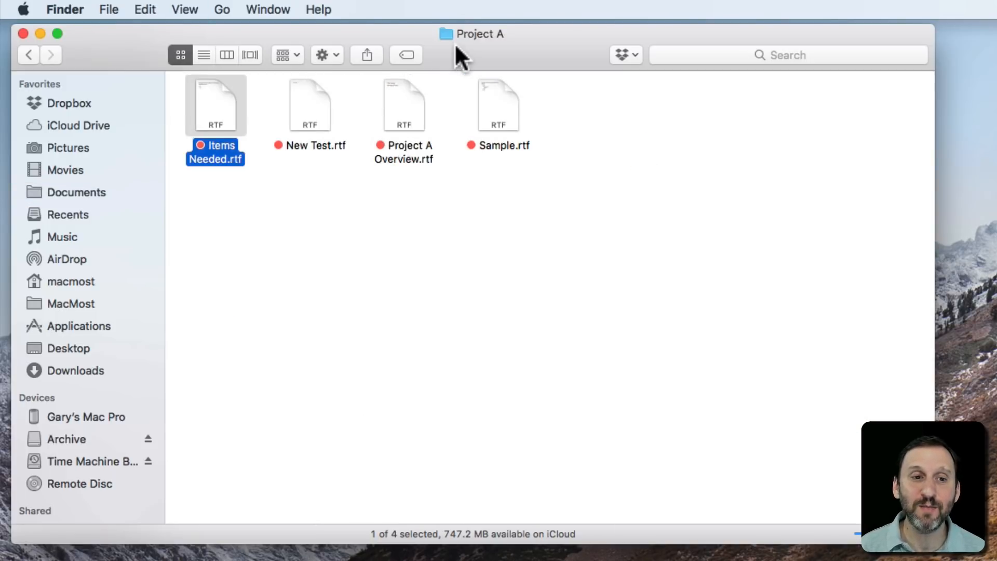
key("super+Up")
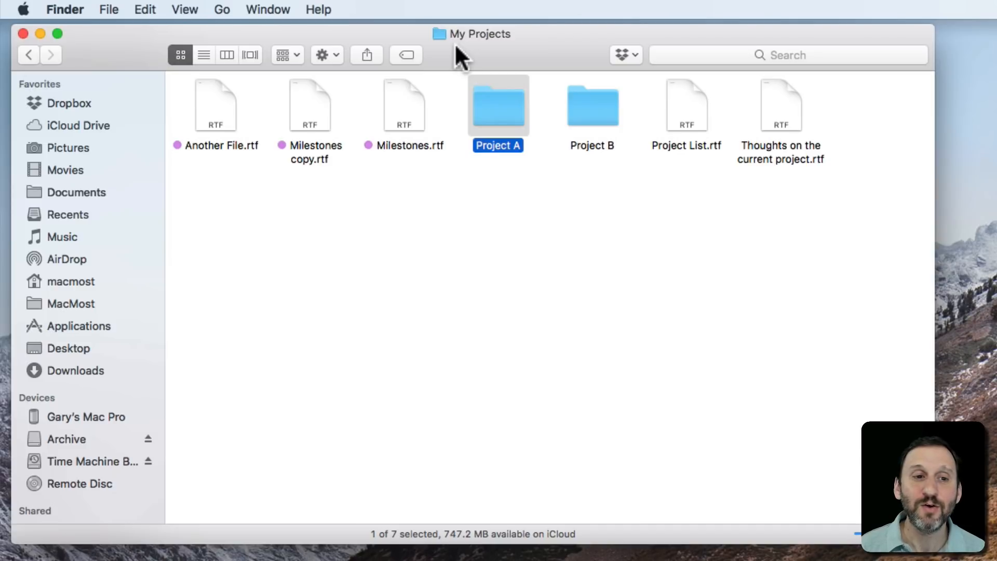
- Select the first three files in My Projects together: Another File.rtf, Milestones copy.rtf and Milestones.rtf
key("Left")
key("Left")
key("Left")
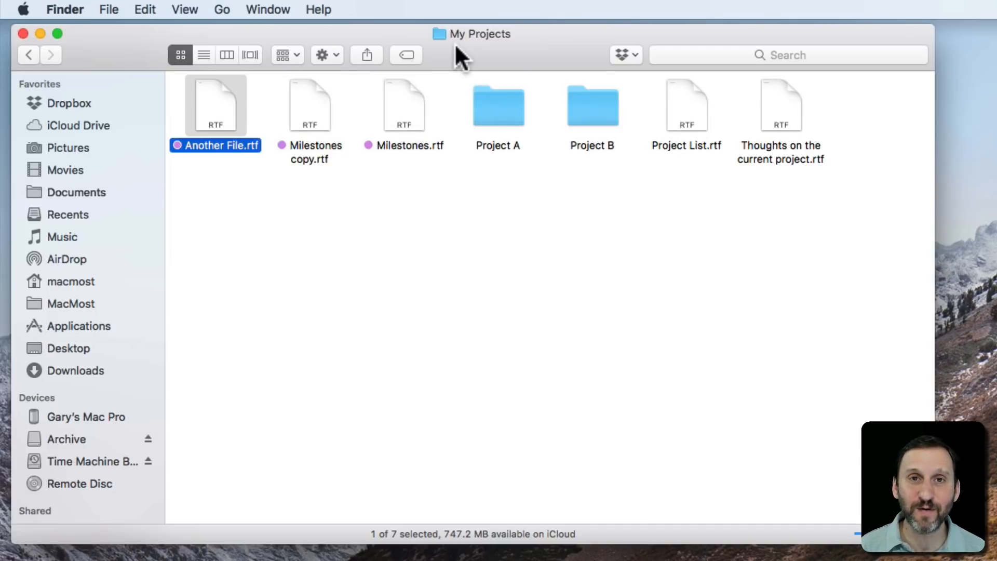
key("shift+Right")
key("shift+Right")
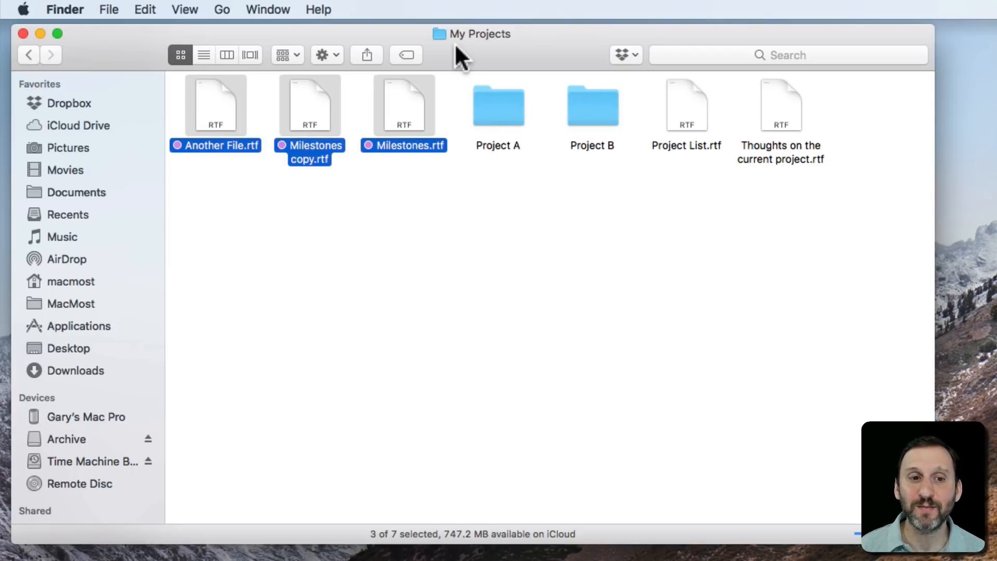
- Move the selection to Thoughts on the current project.rtf and extend it backward to include Project List.rtf
key("Right")
key("Right")
key("Right")
key("Right")
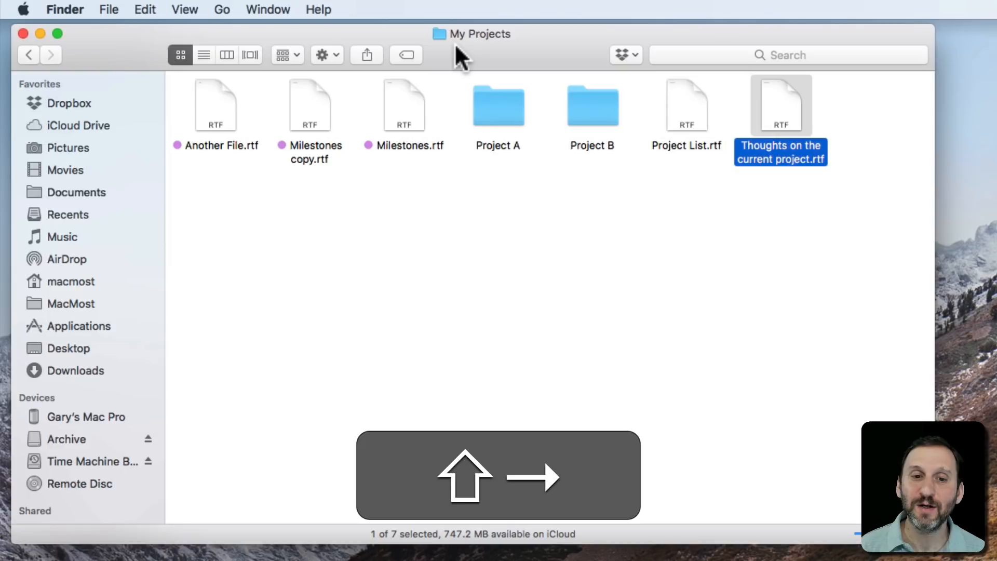
key("shift+Left")
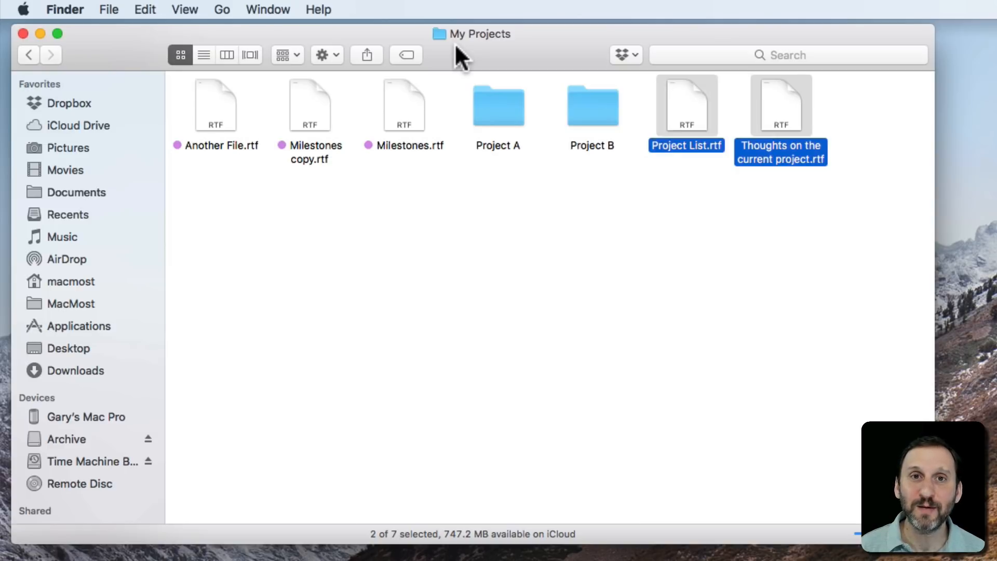
- Reduce the selection to a single item, Project List.rtf
key("Left")
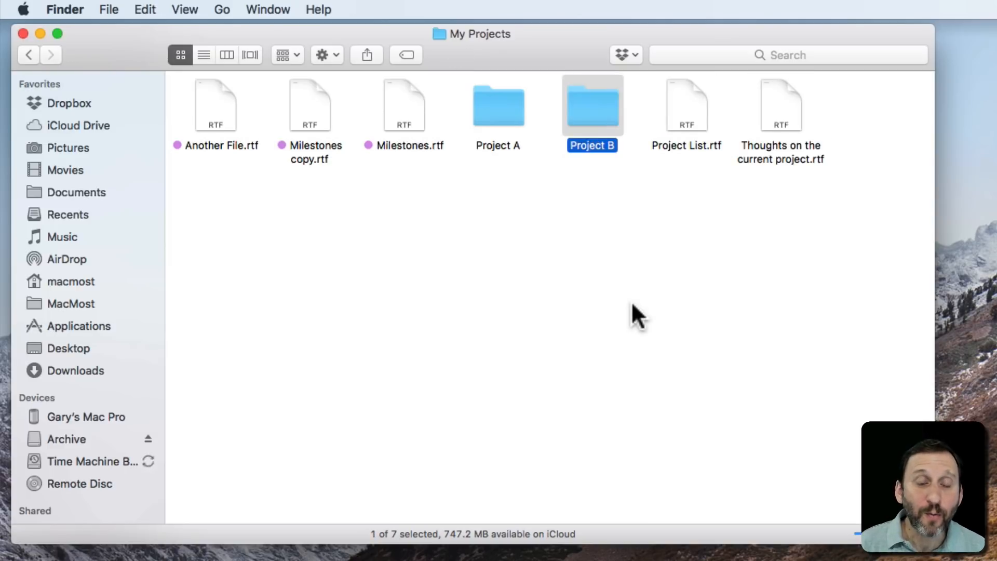
key("Right")
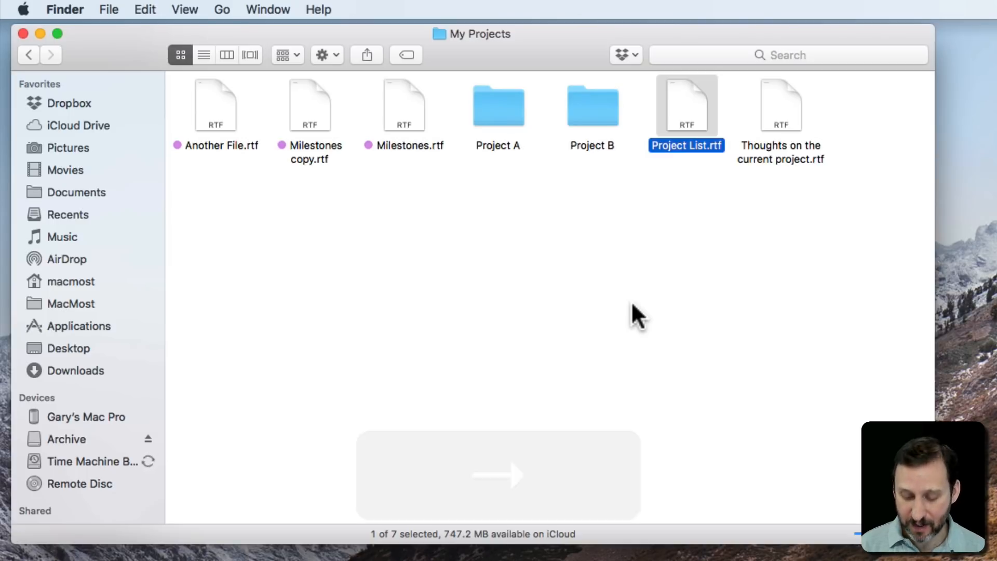
- Open Project List.rtf in TextEdit, close its document window and return to the My Projects window in Finder
key("super+o")
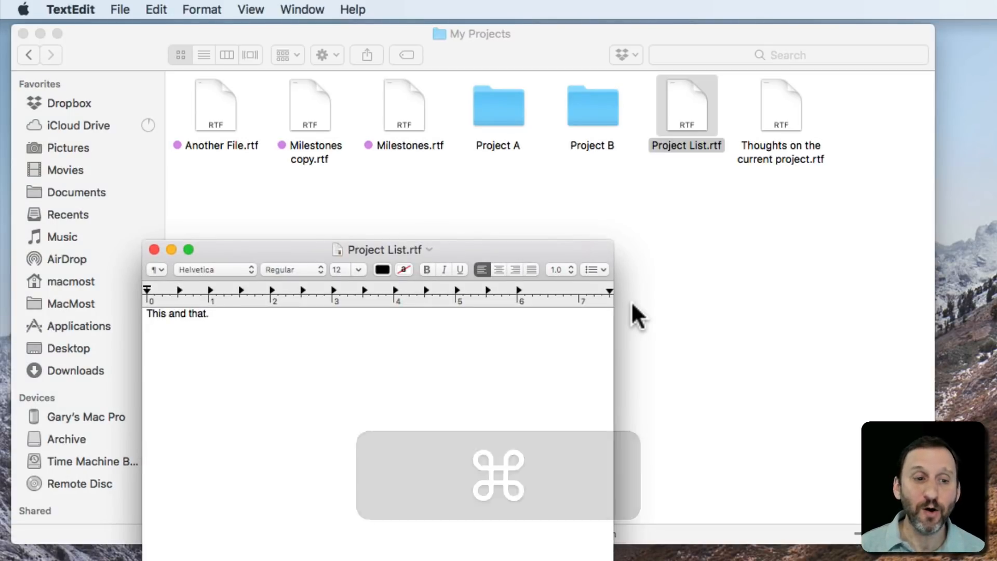
key("super+w")
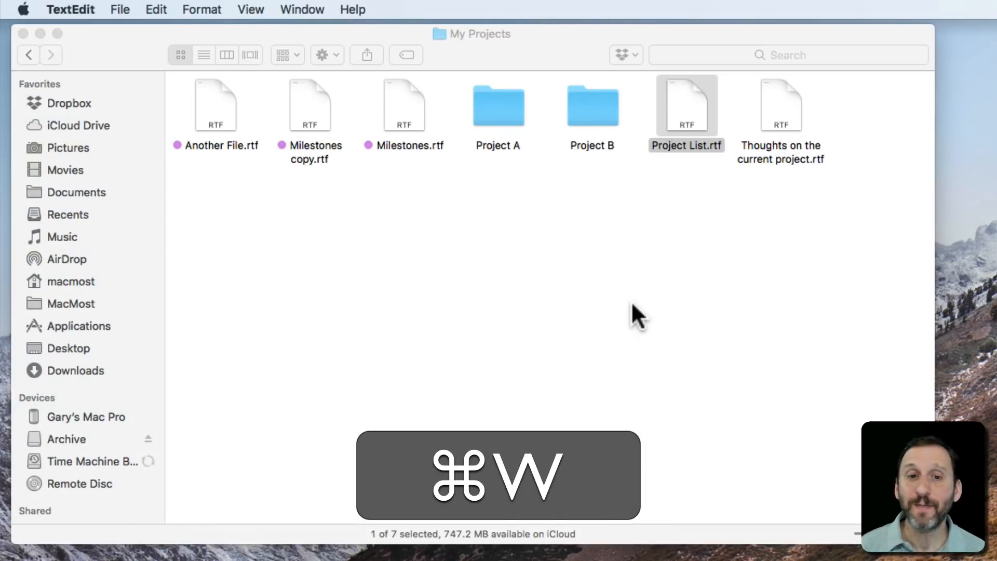
left_click(632, 304)
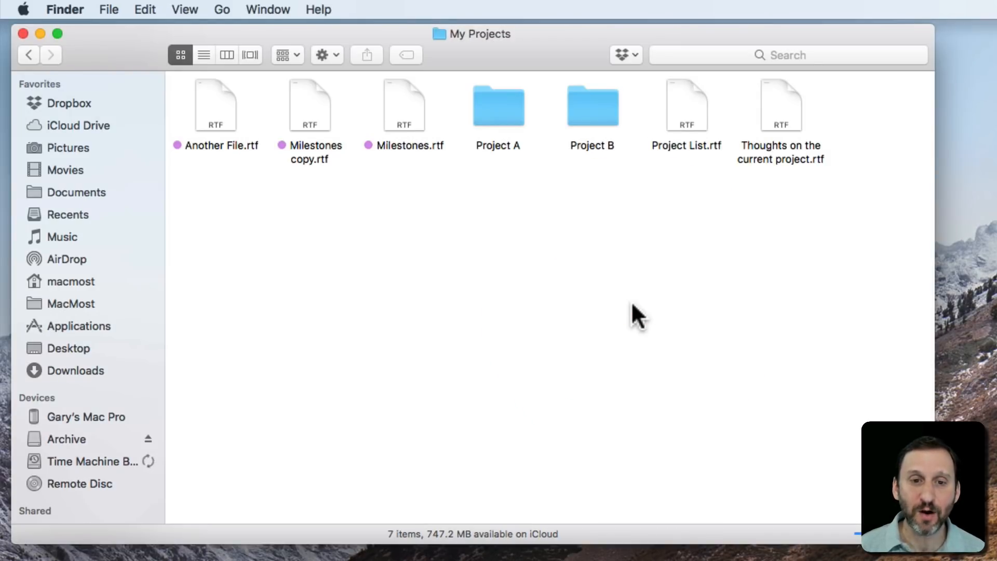
- Select Project List.rtf in My Projects, open its name for editing and end the rename
key("Right")
key("Right")
key("Right")
key("Right")
key("Right")
key("Right")
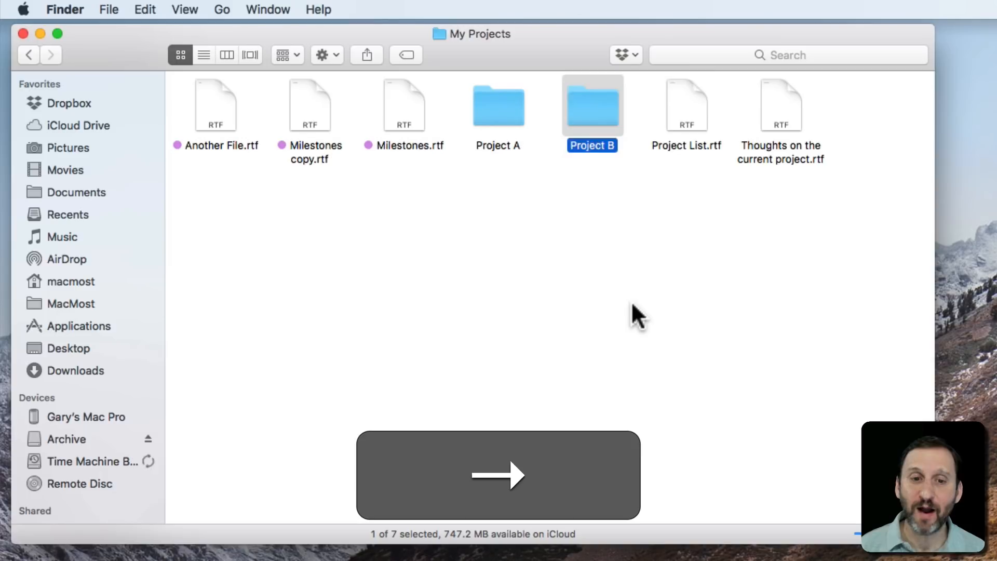
key("Return")
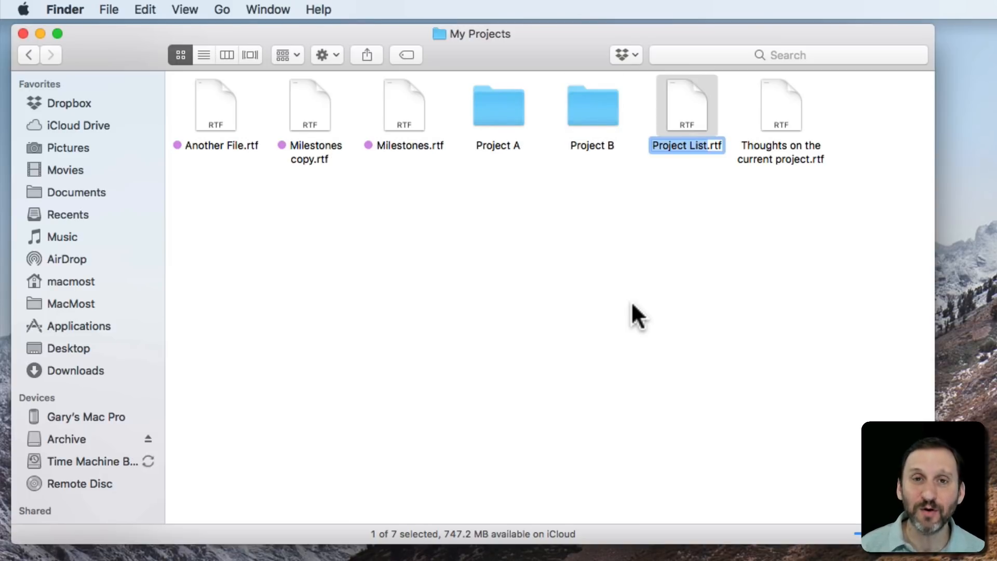
key("Return")
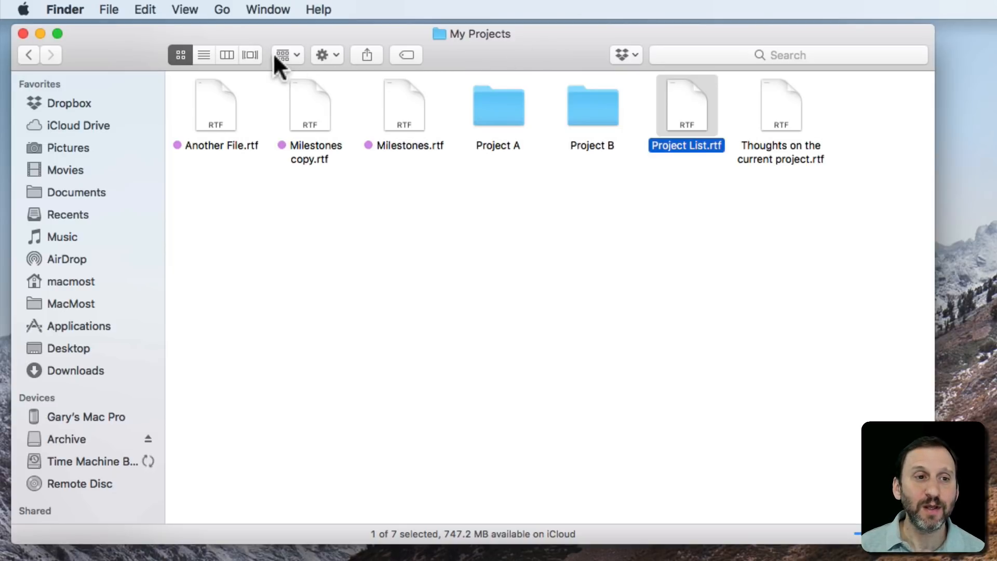
- Look up the shortcut for Recents among the Go commands and switch the window to Recents
left_click(230, 8)
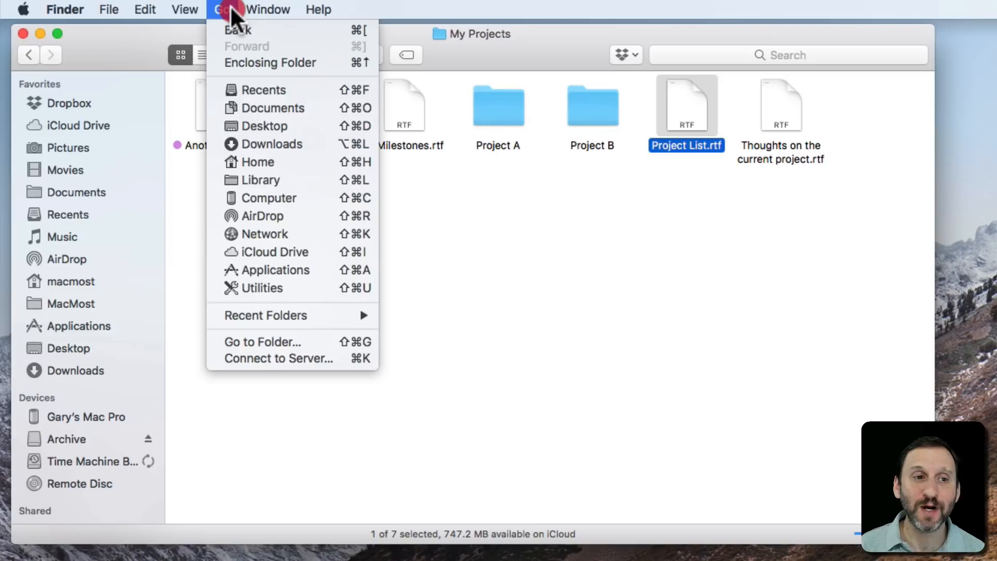
left_click(229, 10)
left_click(244, 91)
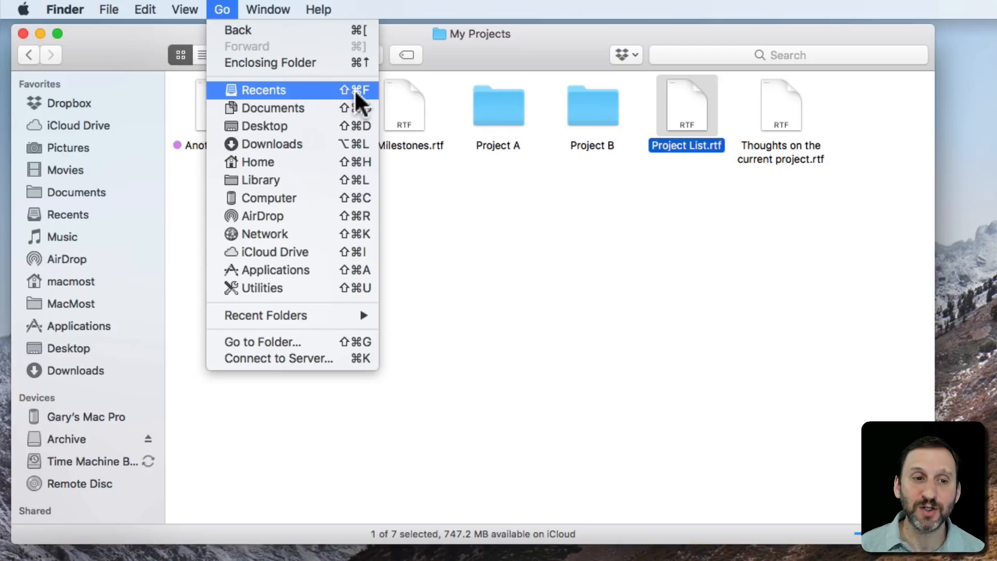
left_click(487, 198)
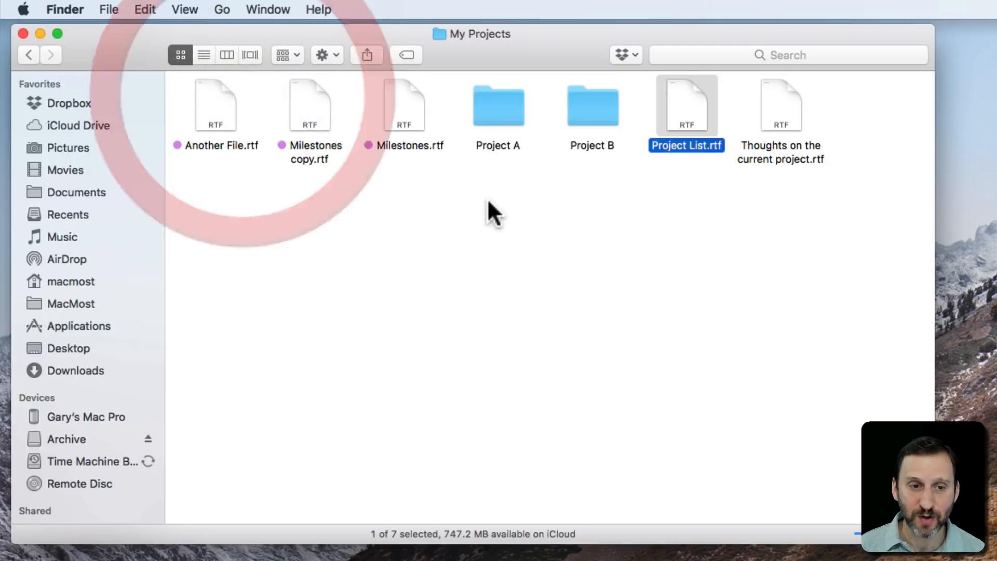
key("super+shift+f")
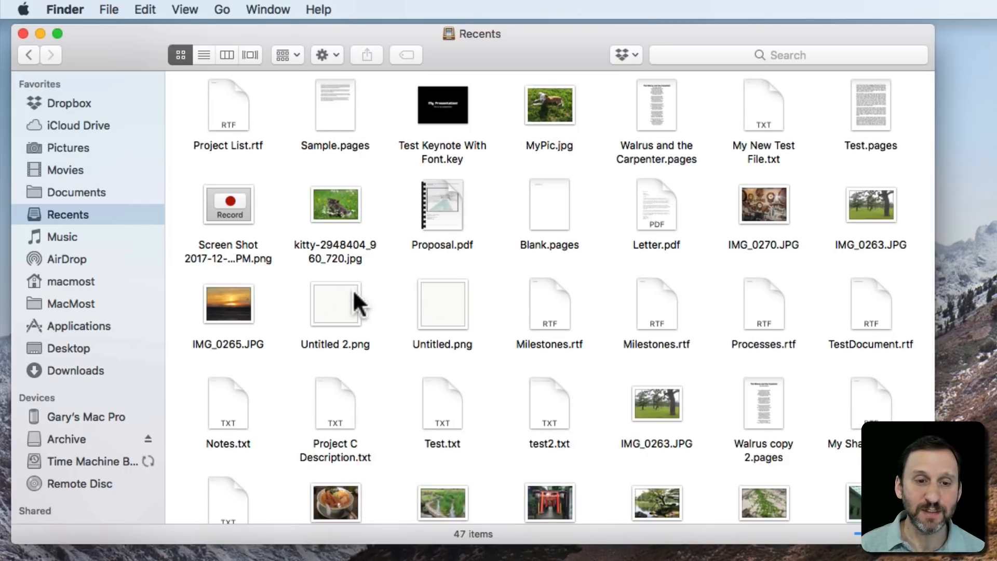
- Move the selection across and down through the Recents icons and back up to Test Keynote With Font.key
key("Right")
key("Right")
key("Right")
key("Right")
key("Down")
key("Down")
key("Down")
key("Left")
key("Up")
key("Up")
key("Up")
left_click(215, 10)
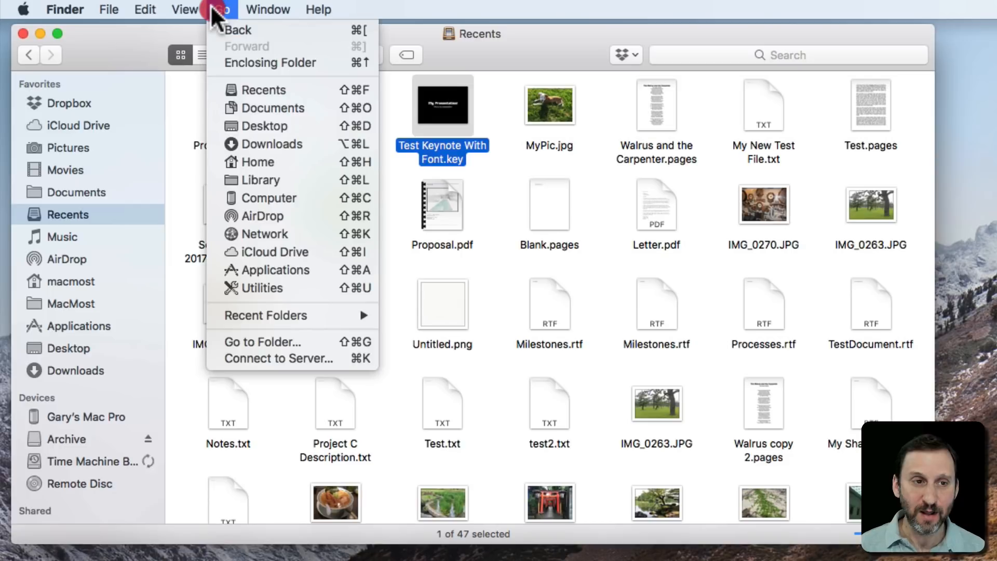
left_click(276, 145)
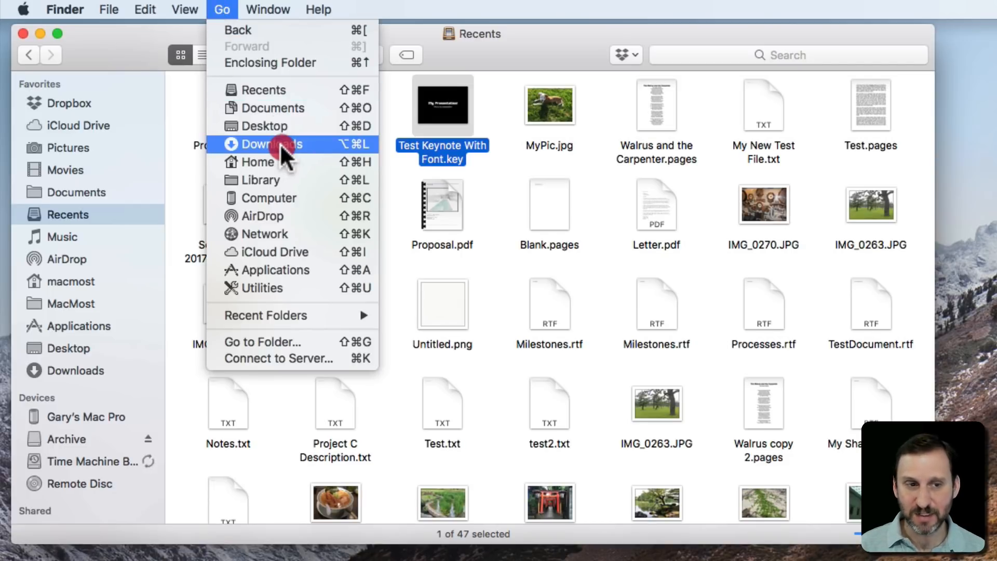
mouse_move(280, 143)
left_mouse_down()
mouse_move(287, 269)
mouse_move(284, 141)
mouse_move(272, 98)
left_mouse_up()
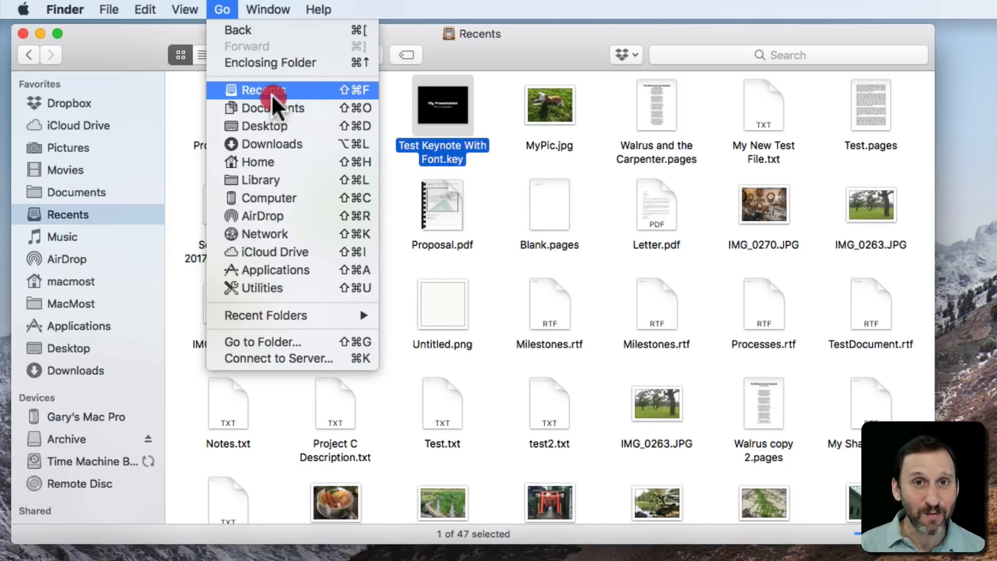
left_click_drag(274, 98, 632, 196)
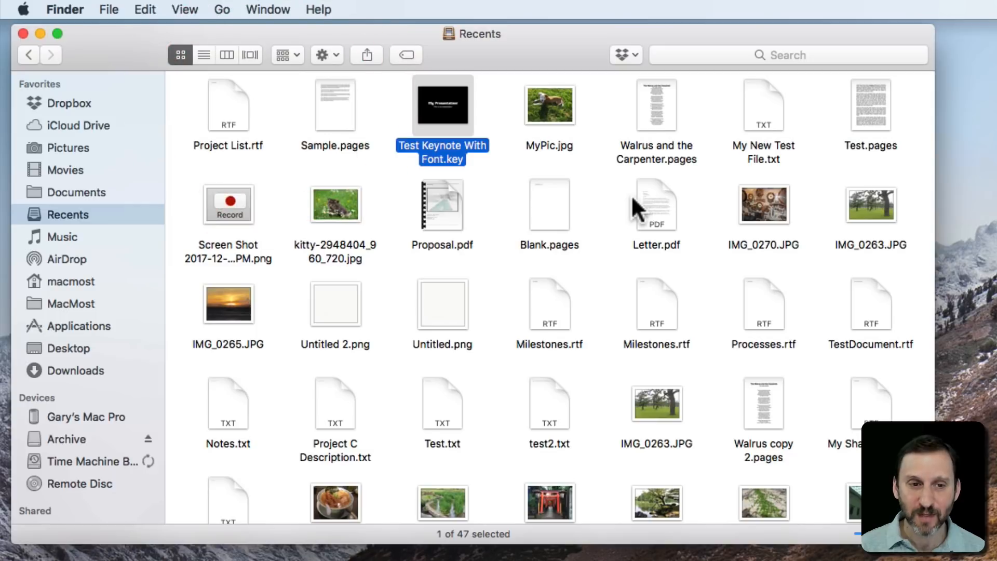
- Try to go directly to a folder using Go to Folder with the path "music"
key("super+shift+g")
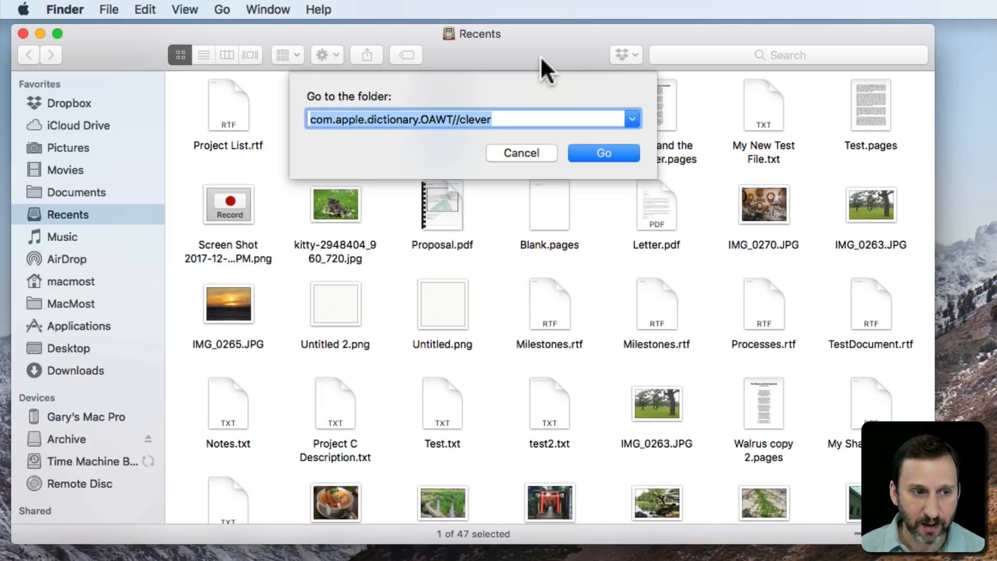
type("music")
key("Return")
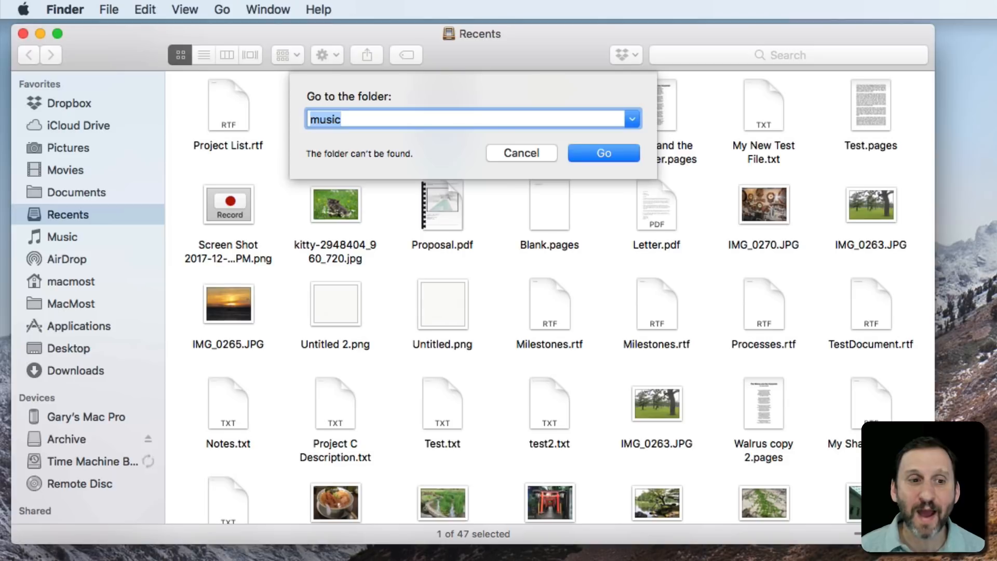
- Correct the Go to Folder path to ~/Music and go to that folder
key("Left")
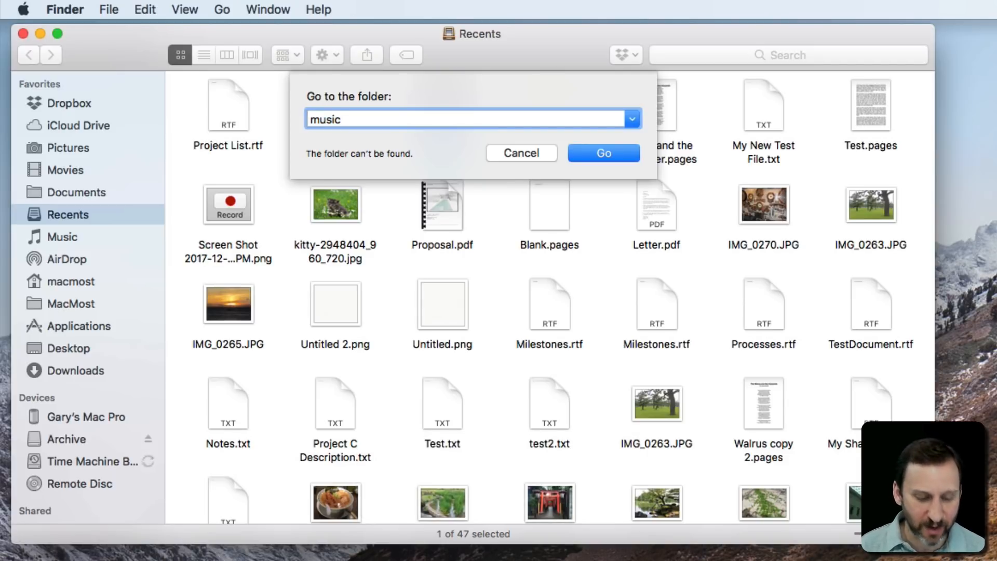
key("shift")
type("~")
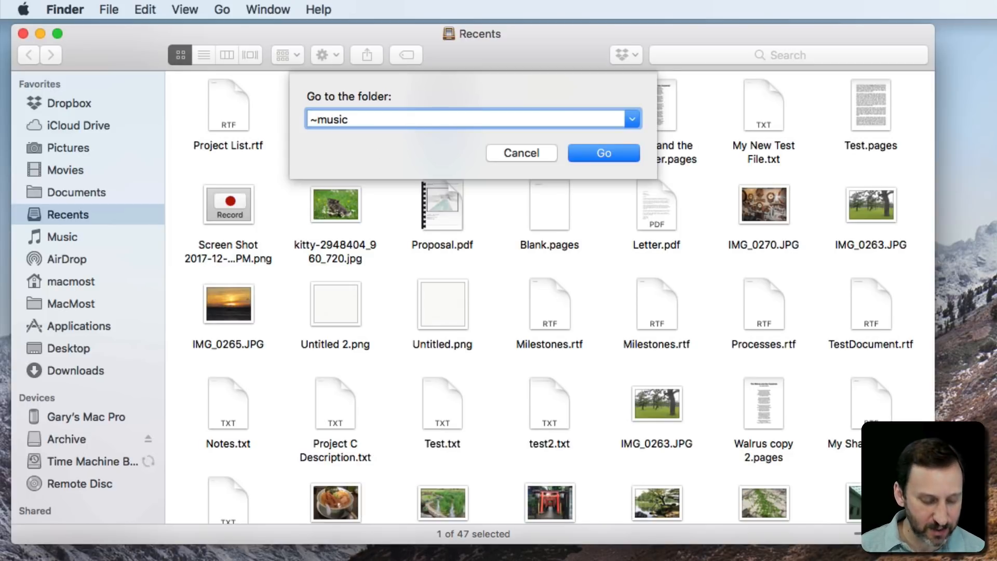
key("shift")
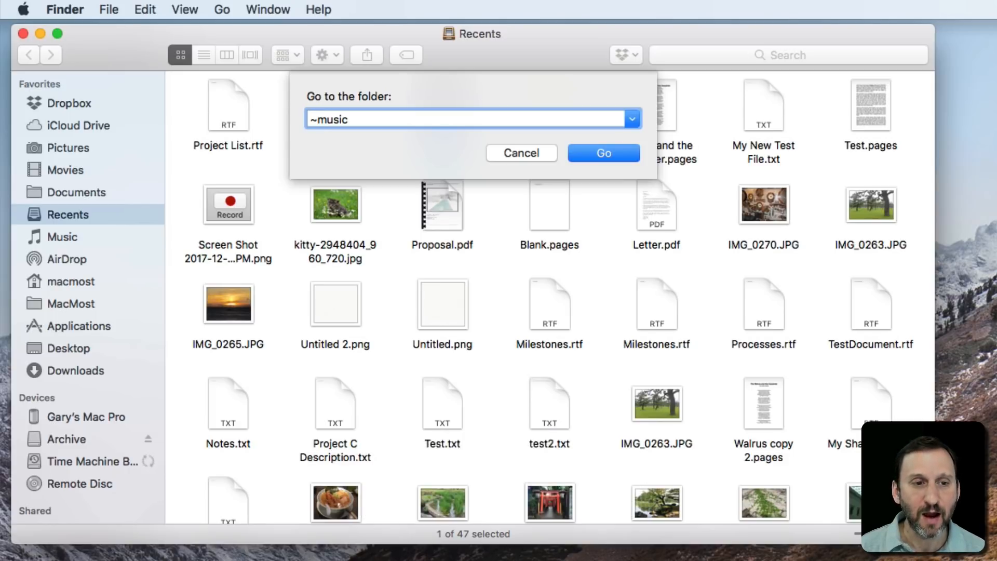
type("/M")
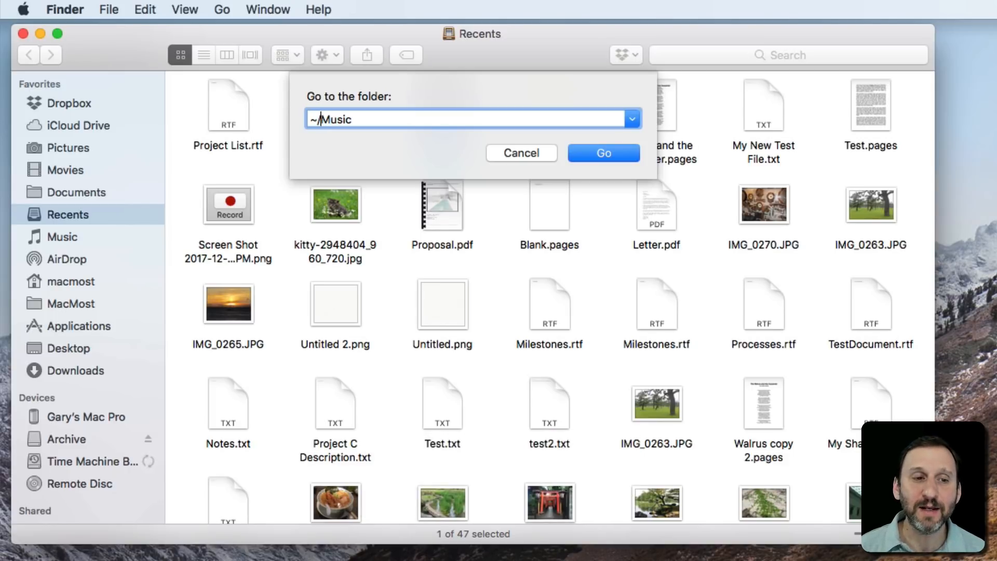
key("shift+Left")
key("shift+Left")
key("Right")
key("Left")
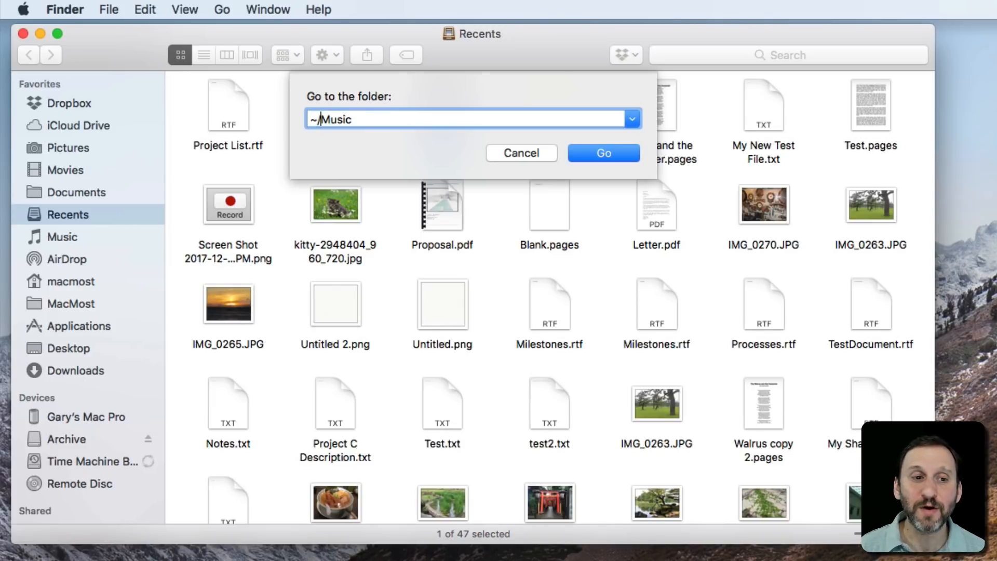
key("Right")
key("Left")
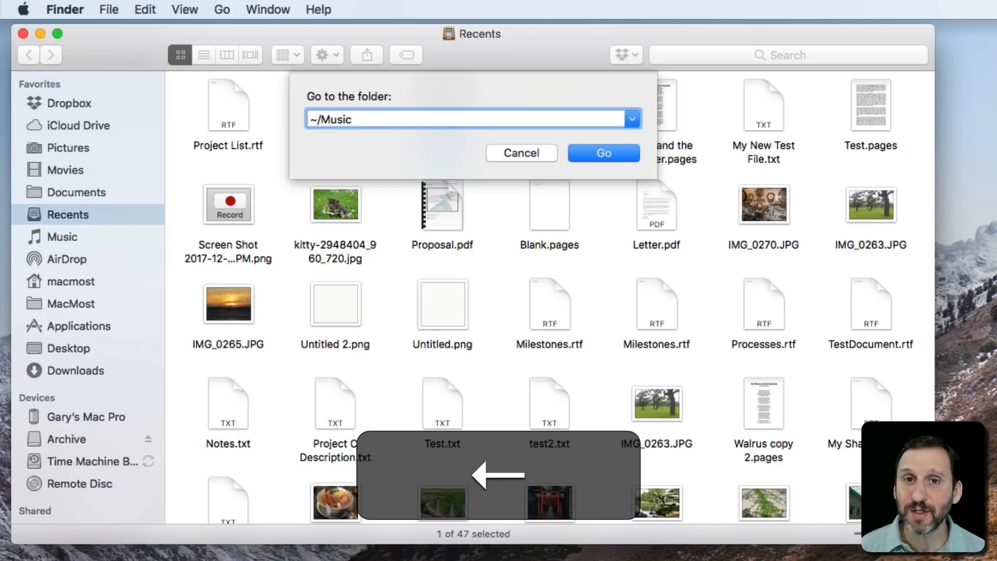
key("Return")
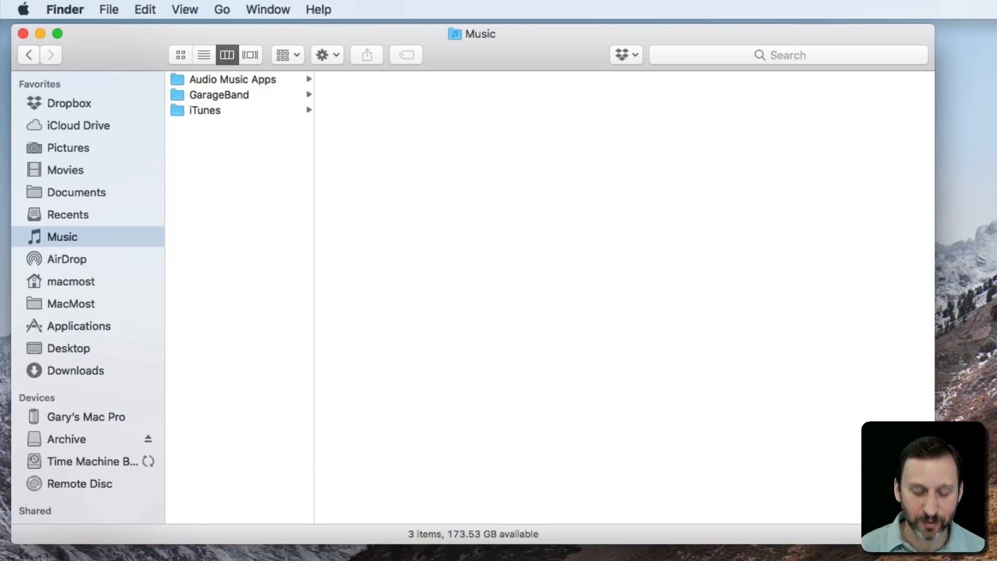
- Use Go to Folder to open the local Documents folder by its home-relative path, ~/Documents
key("super+shift+g")
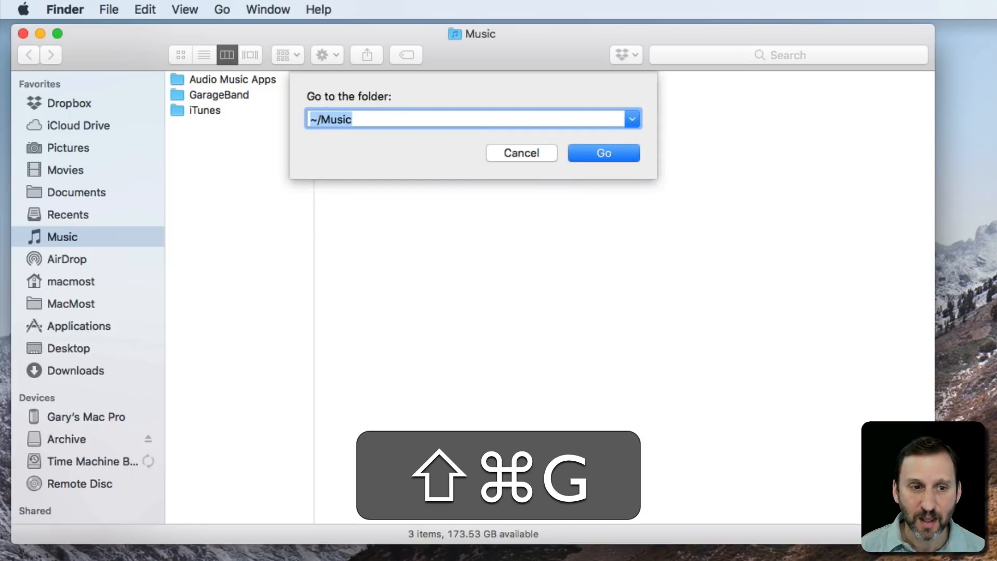
type("~/")
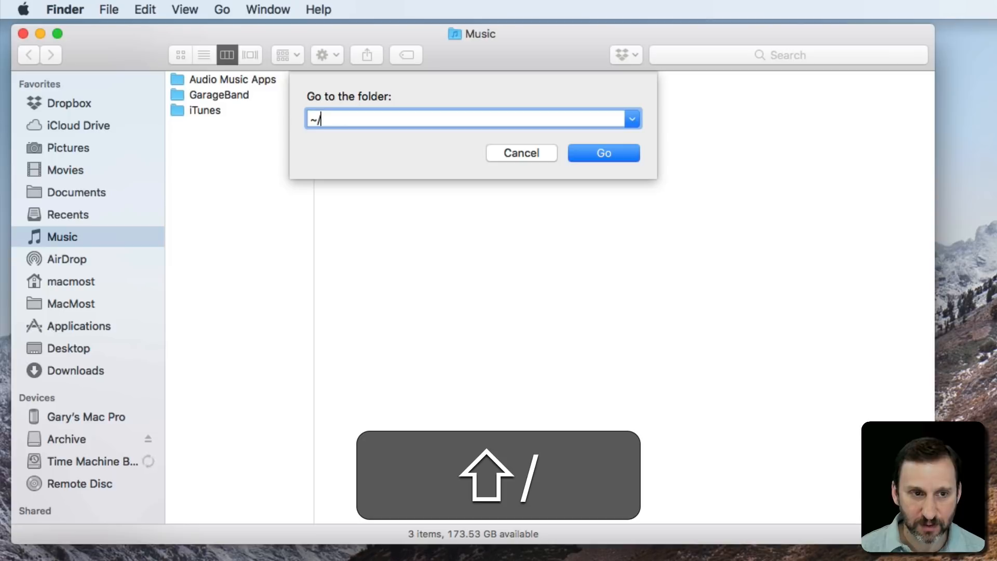
type("document")
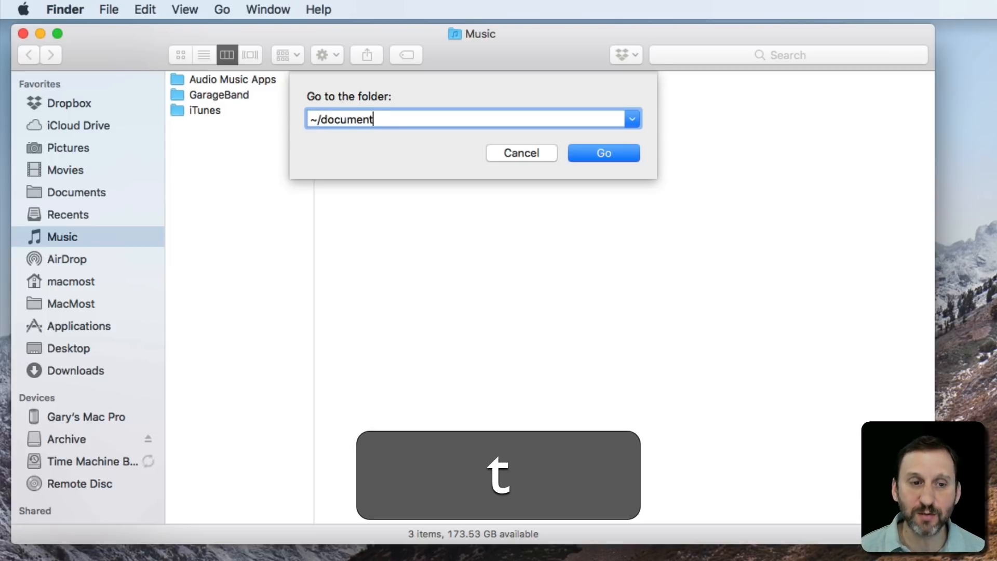
key("Return")
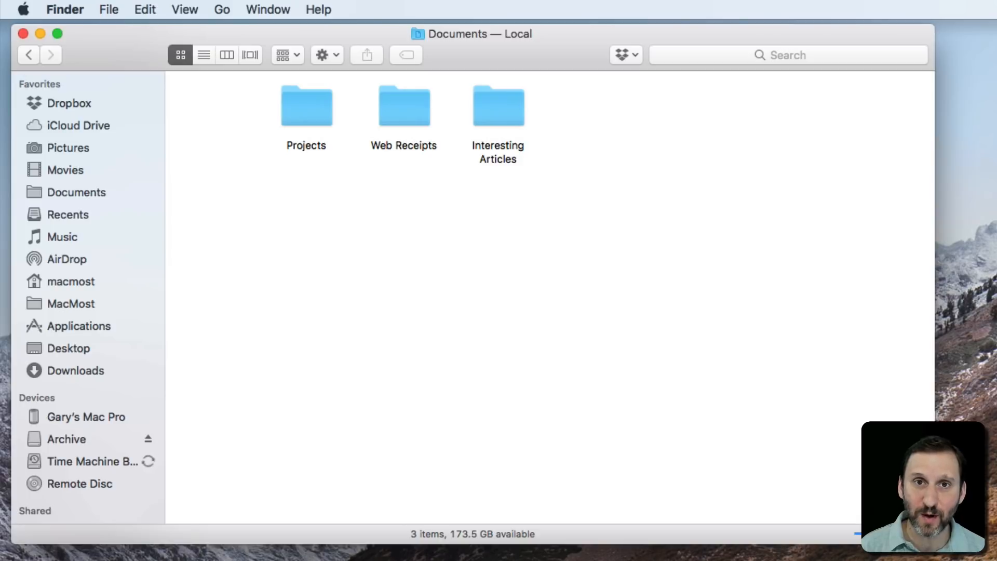
- Choose ~/Music/ from the previously used paths as the Go to Folder destination
key("shift+super+g")
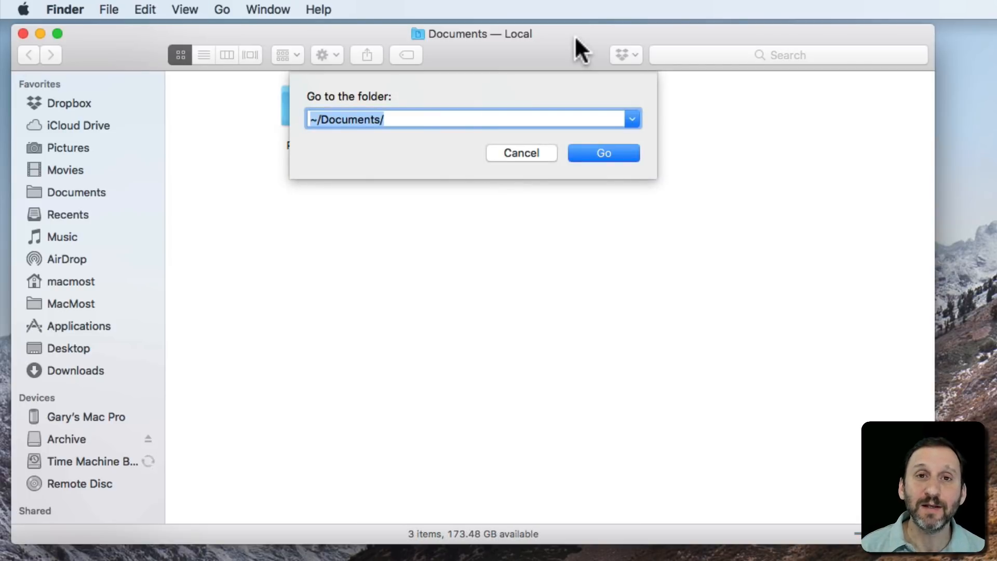
key("Down")
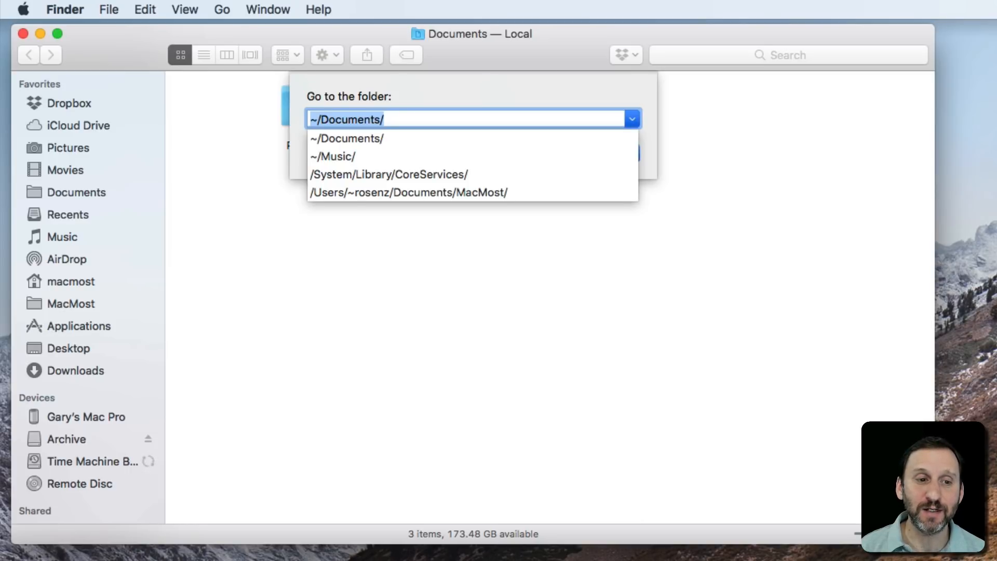
key("Down")
key("Return")
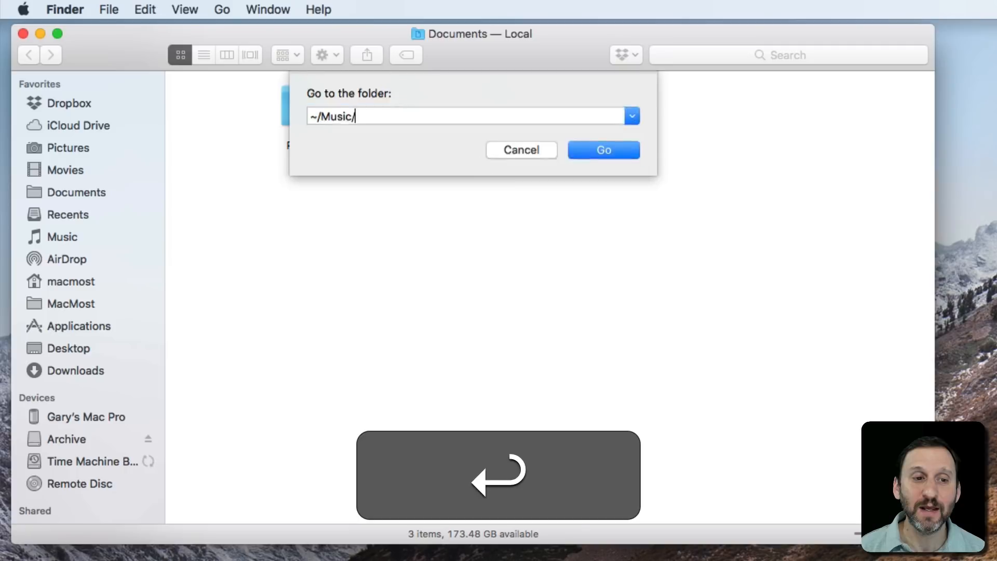